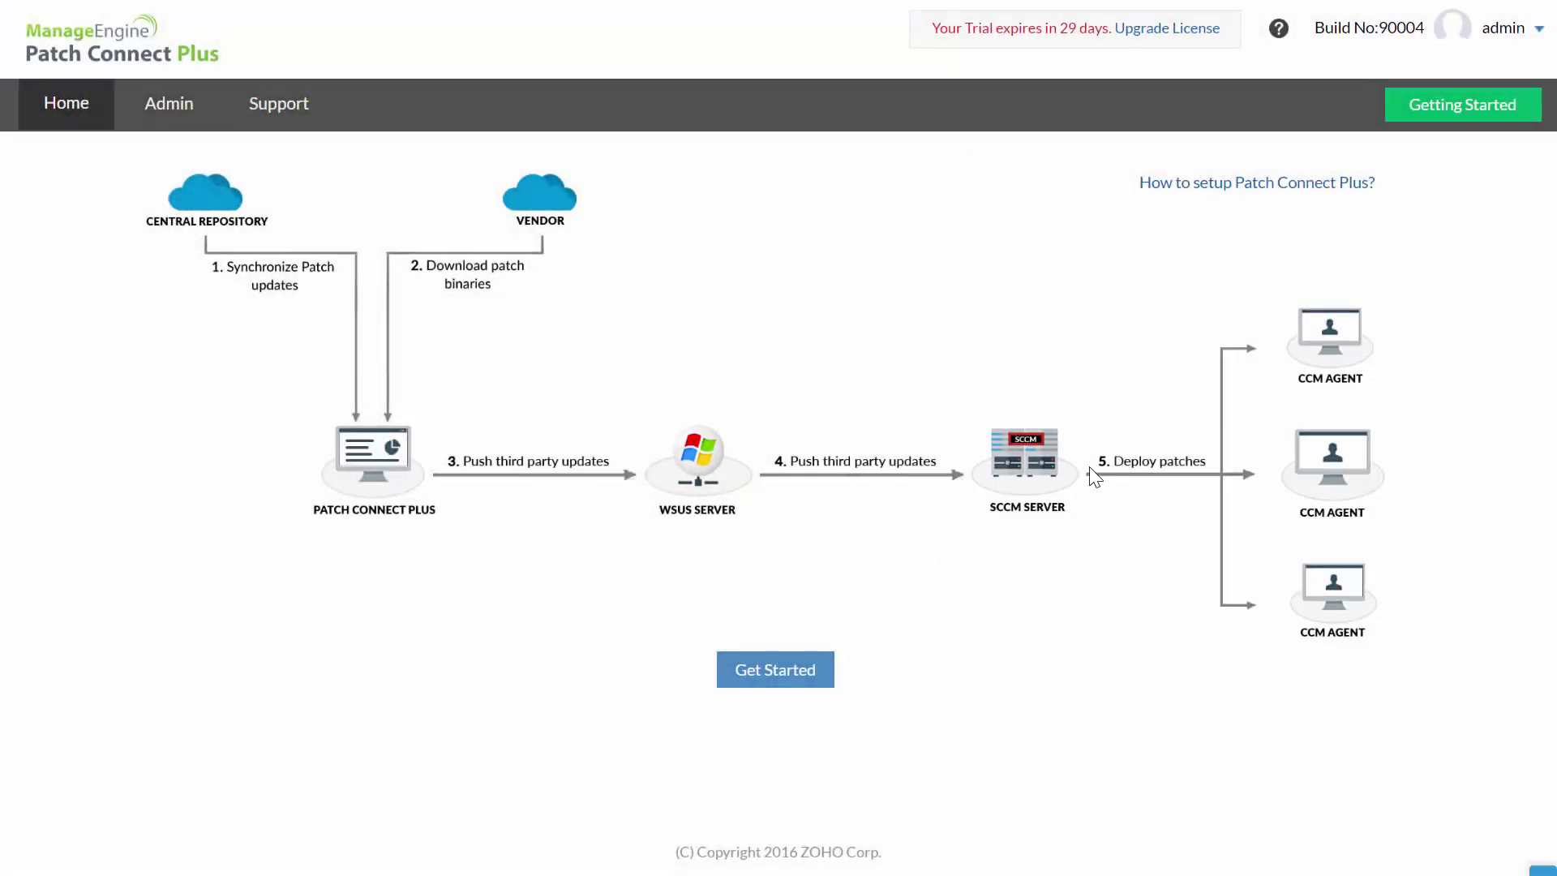
# Step: Start the setup wizard and enable the proxy at 192.168.100.100, port 3128 (replacing the default 80)
pyautogui.click(799, 676)
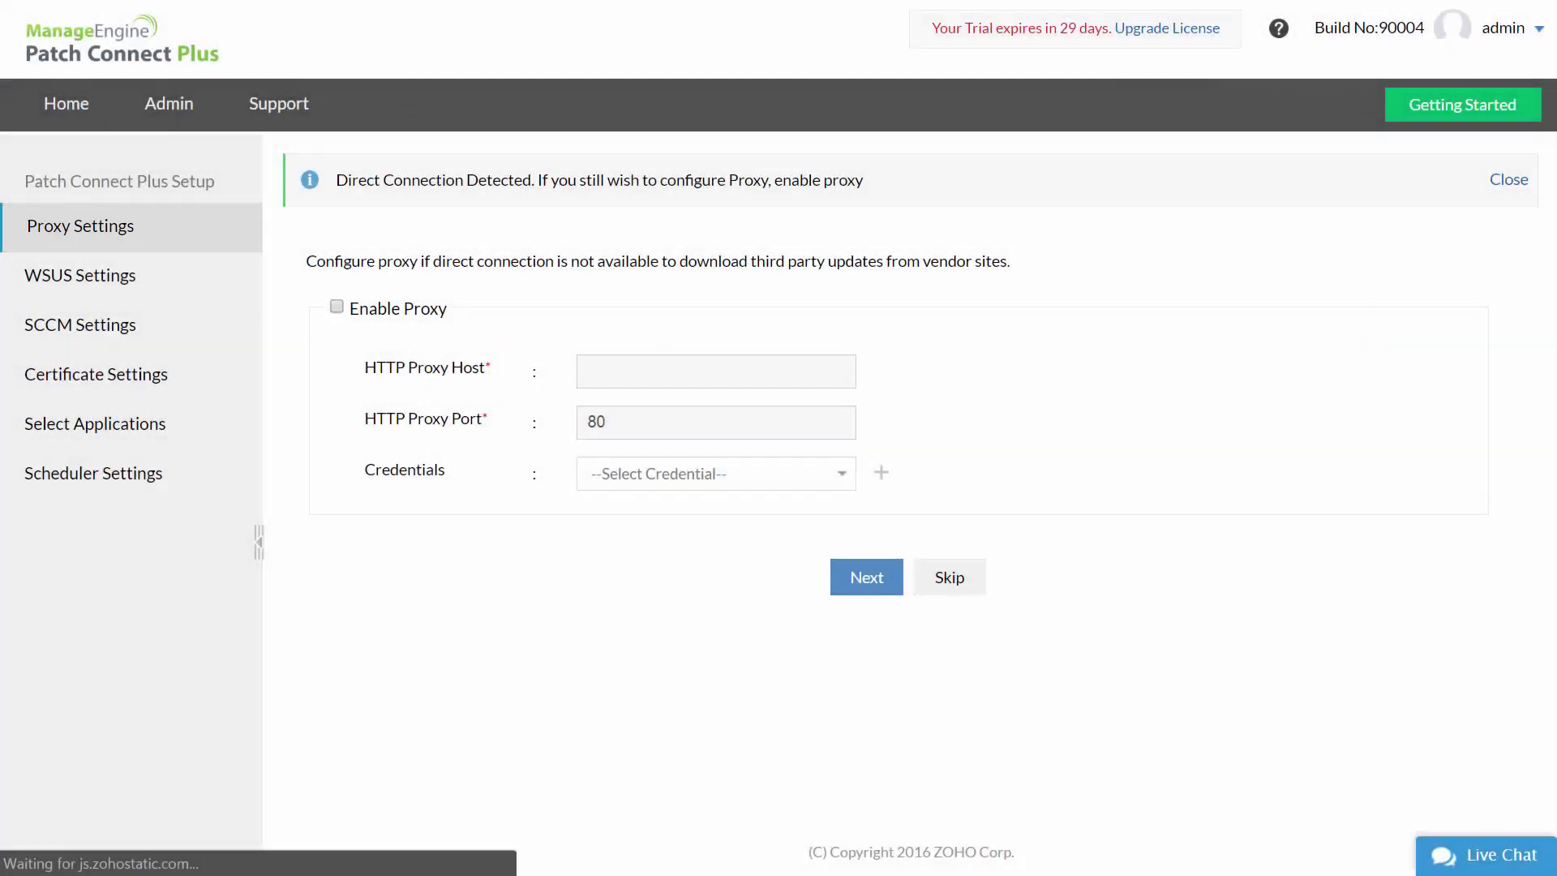
pyautogui.click(338, 307)
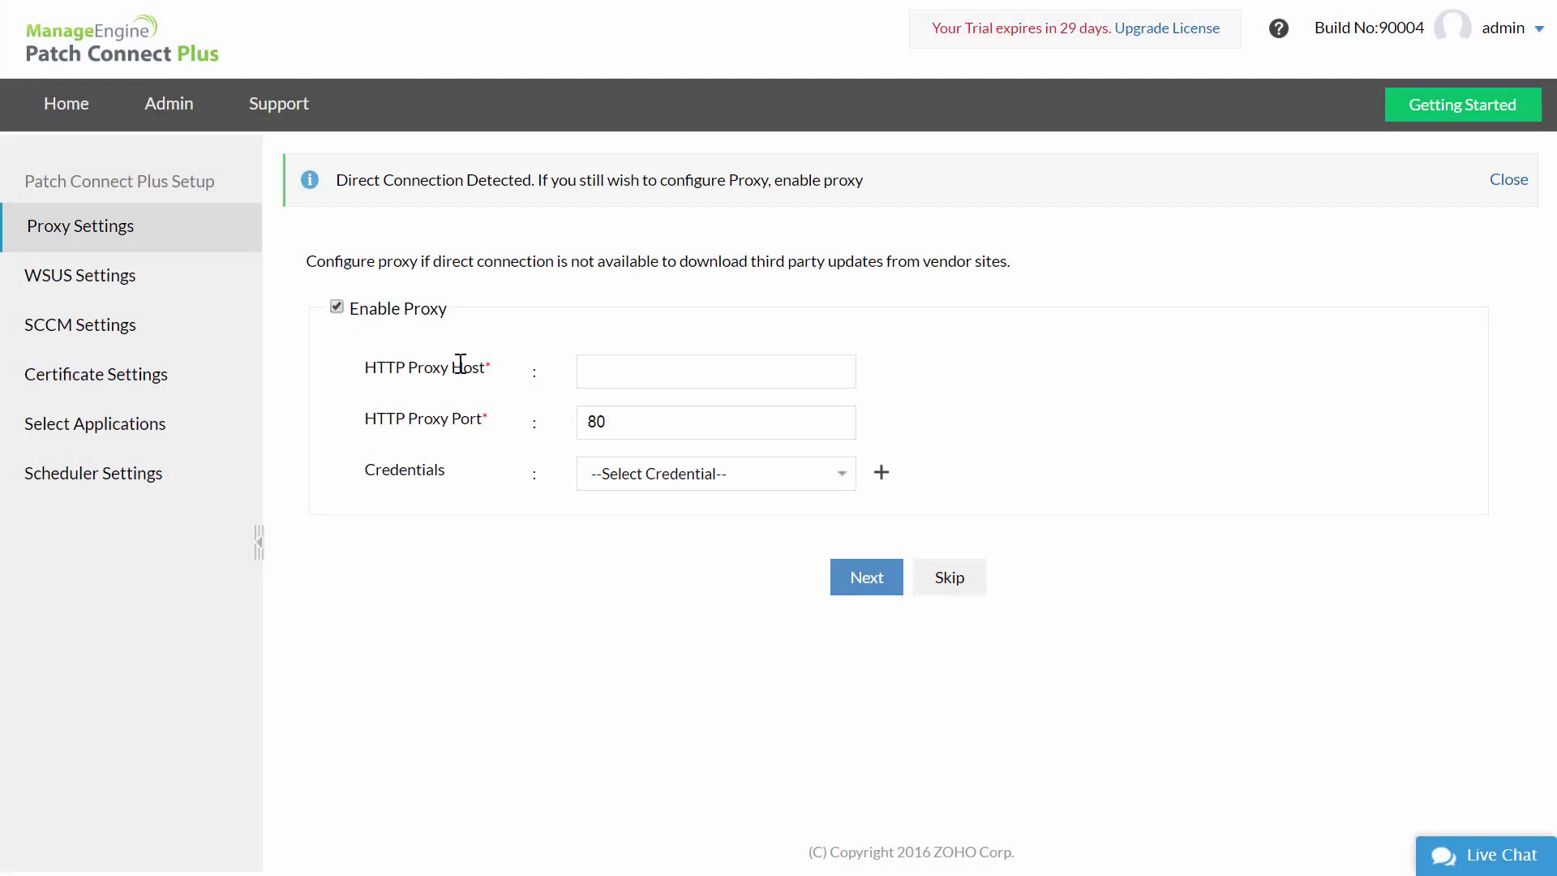
pyautogui.click(603, 372)
pyautogui.write('192.168.100.100')
pyautogui.click(620, 419)
pyautogui.press('BackSpace')
pyautogui.press('BackSpace')
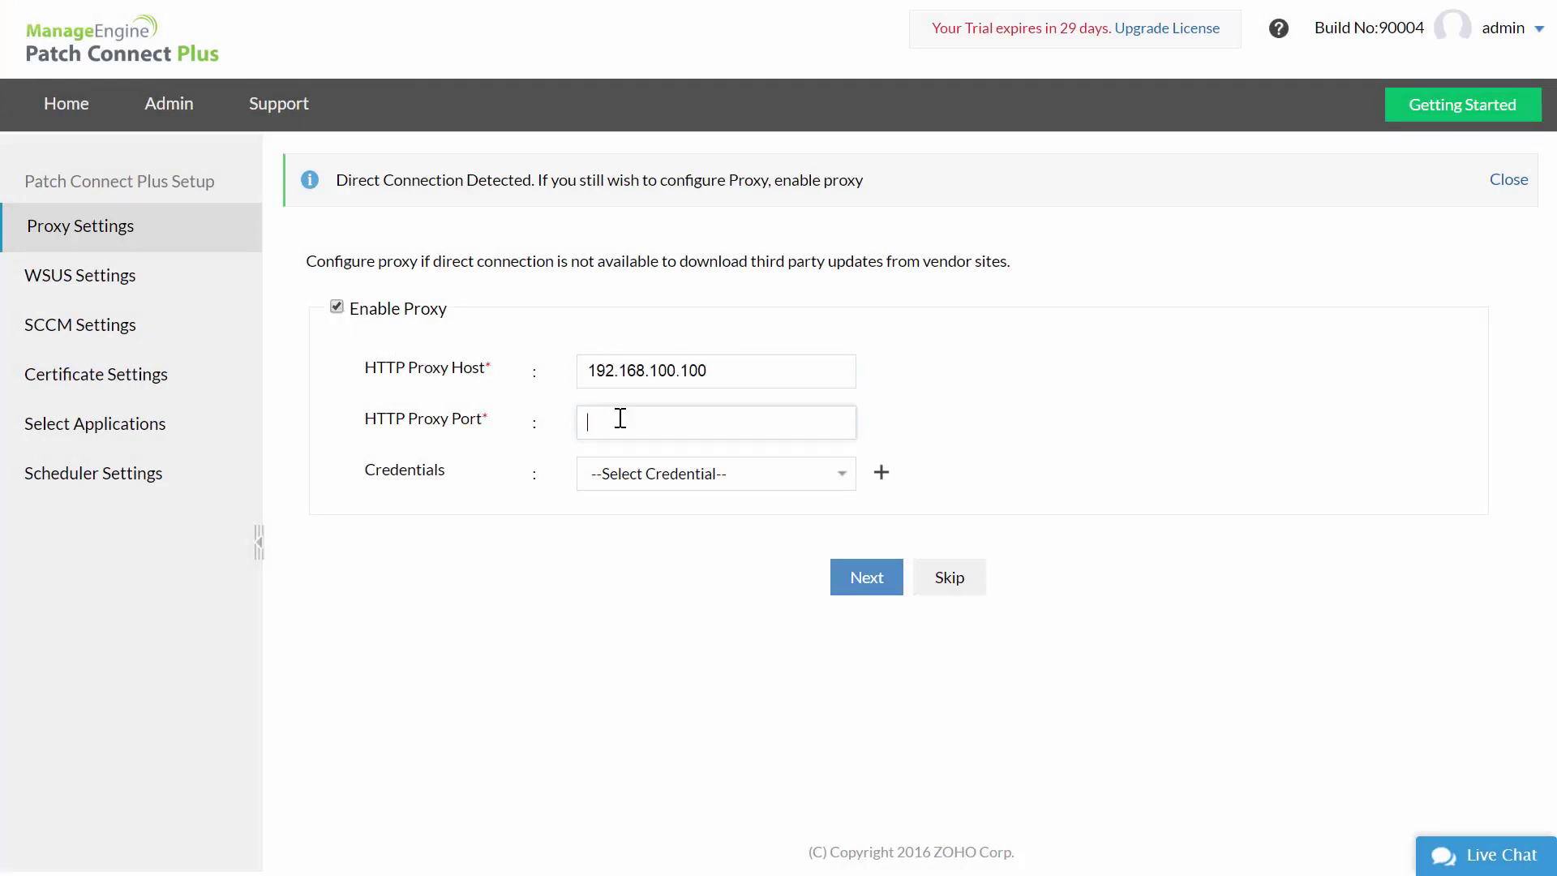
pyautogui.write('3128')
pyautogui.click(865, 579)
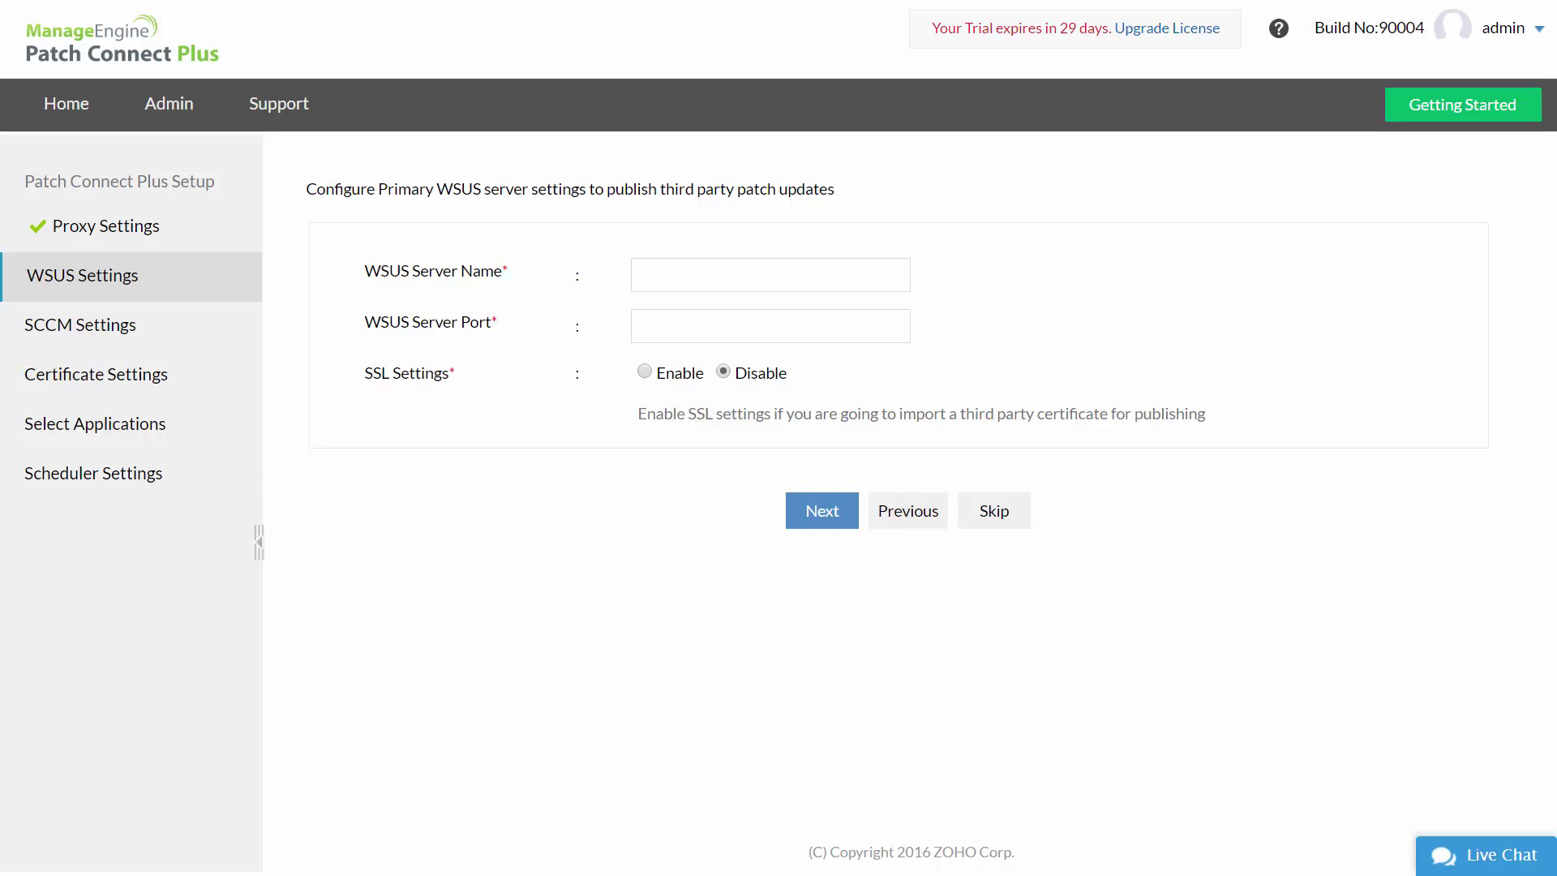
# Step: Enter WSUS server dc-k12r2-3 with port 8530 and verify the settings
pyautogui.click(747, 281)
pyautogui.write('dc-k12r2-3')
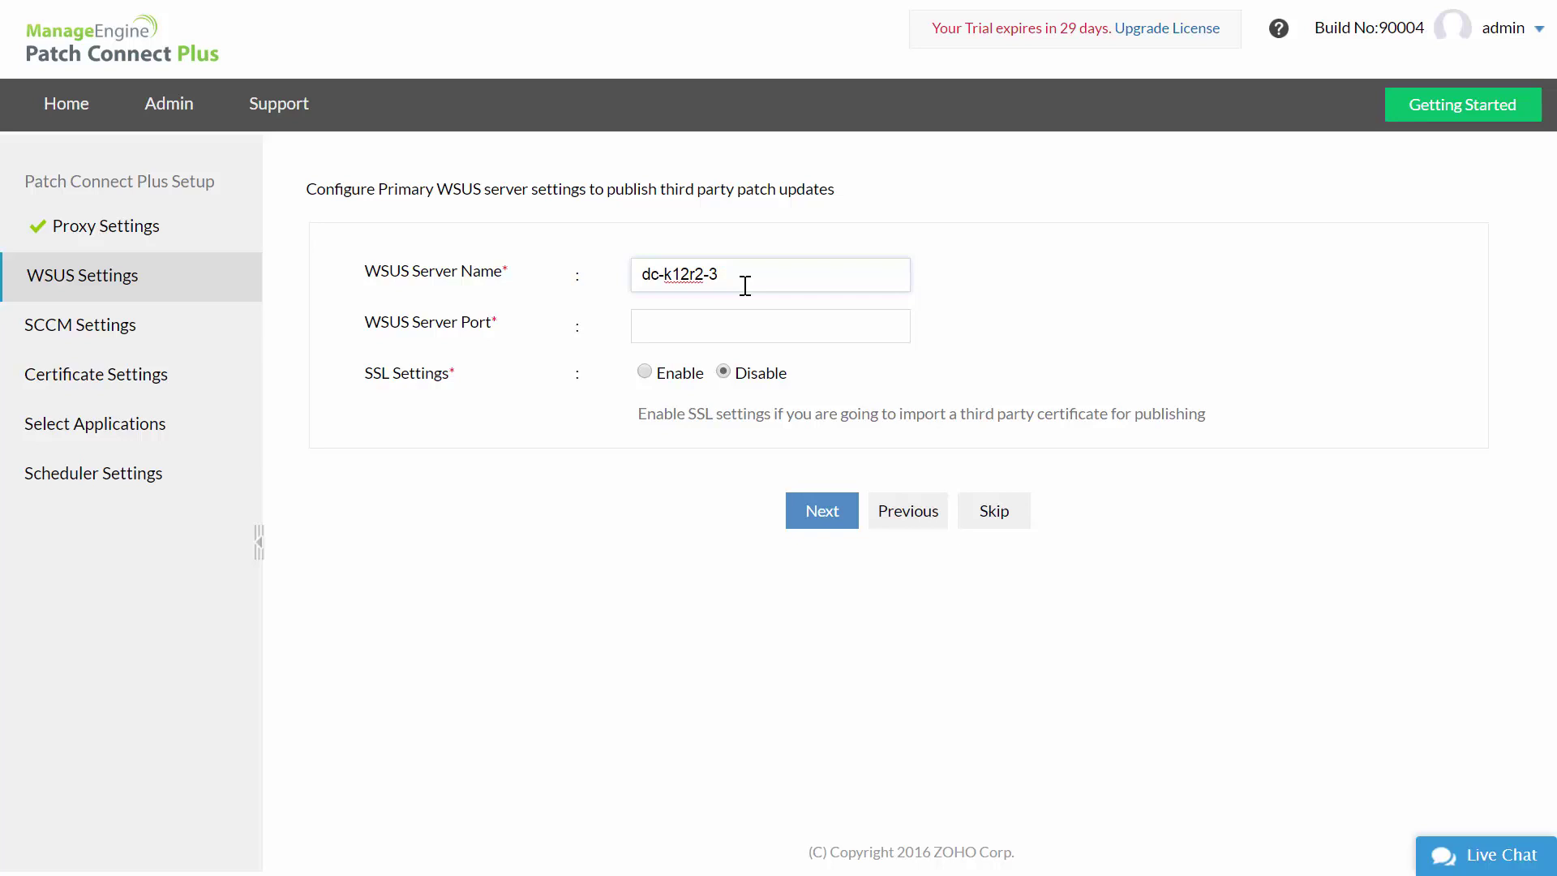
pyautogui.click(737, 334)
pyautogui.write('8530')
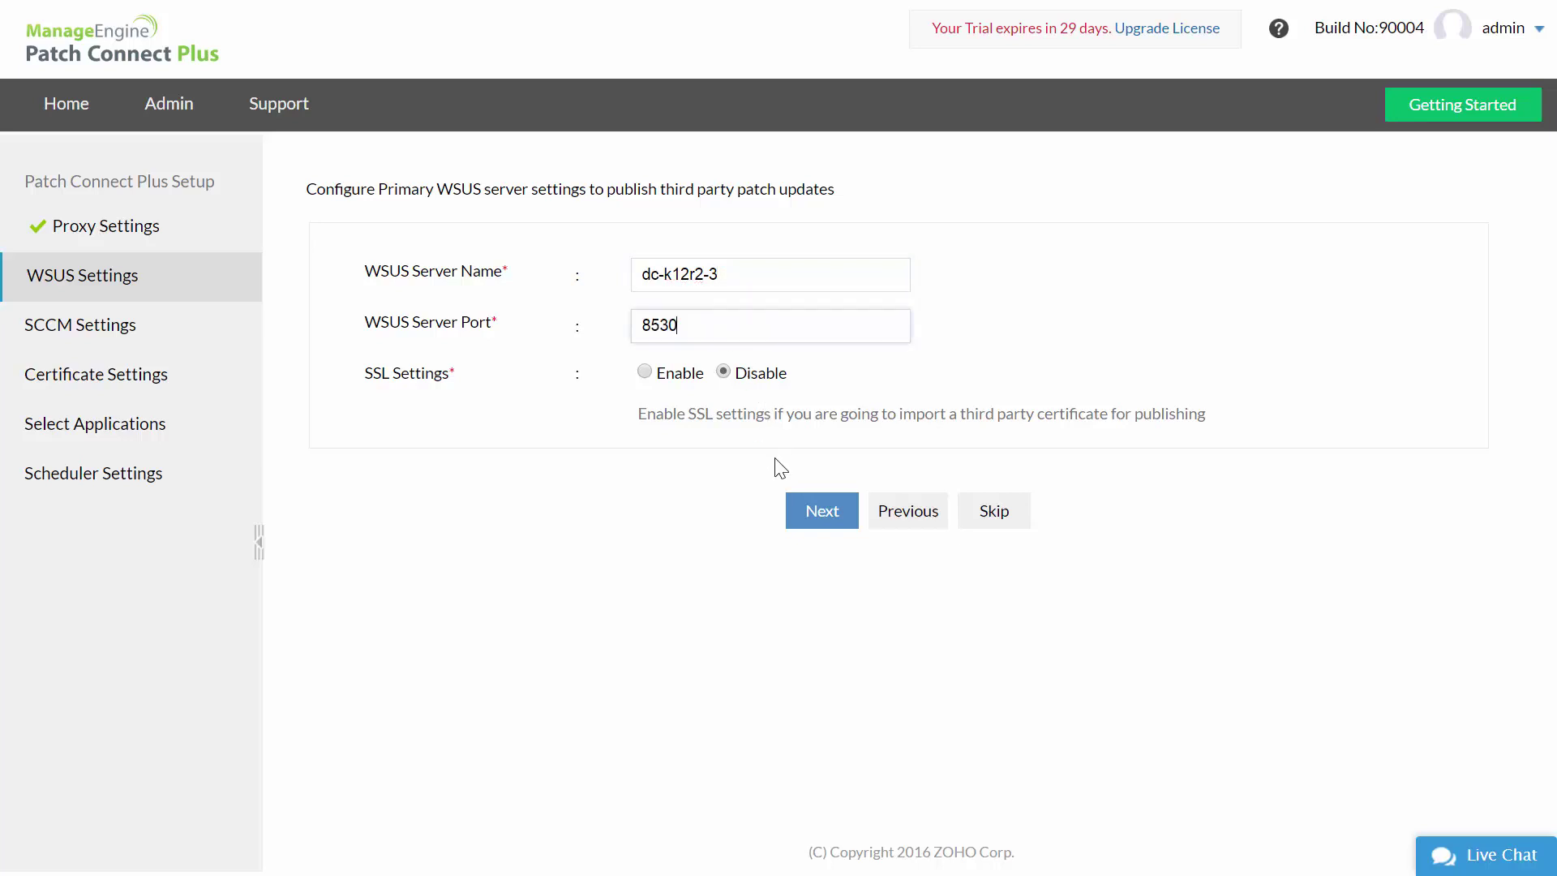
pyautogui.click(808, 519)
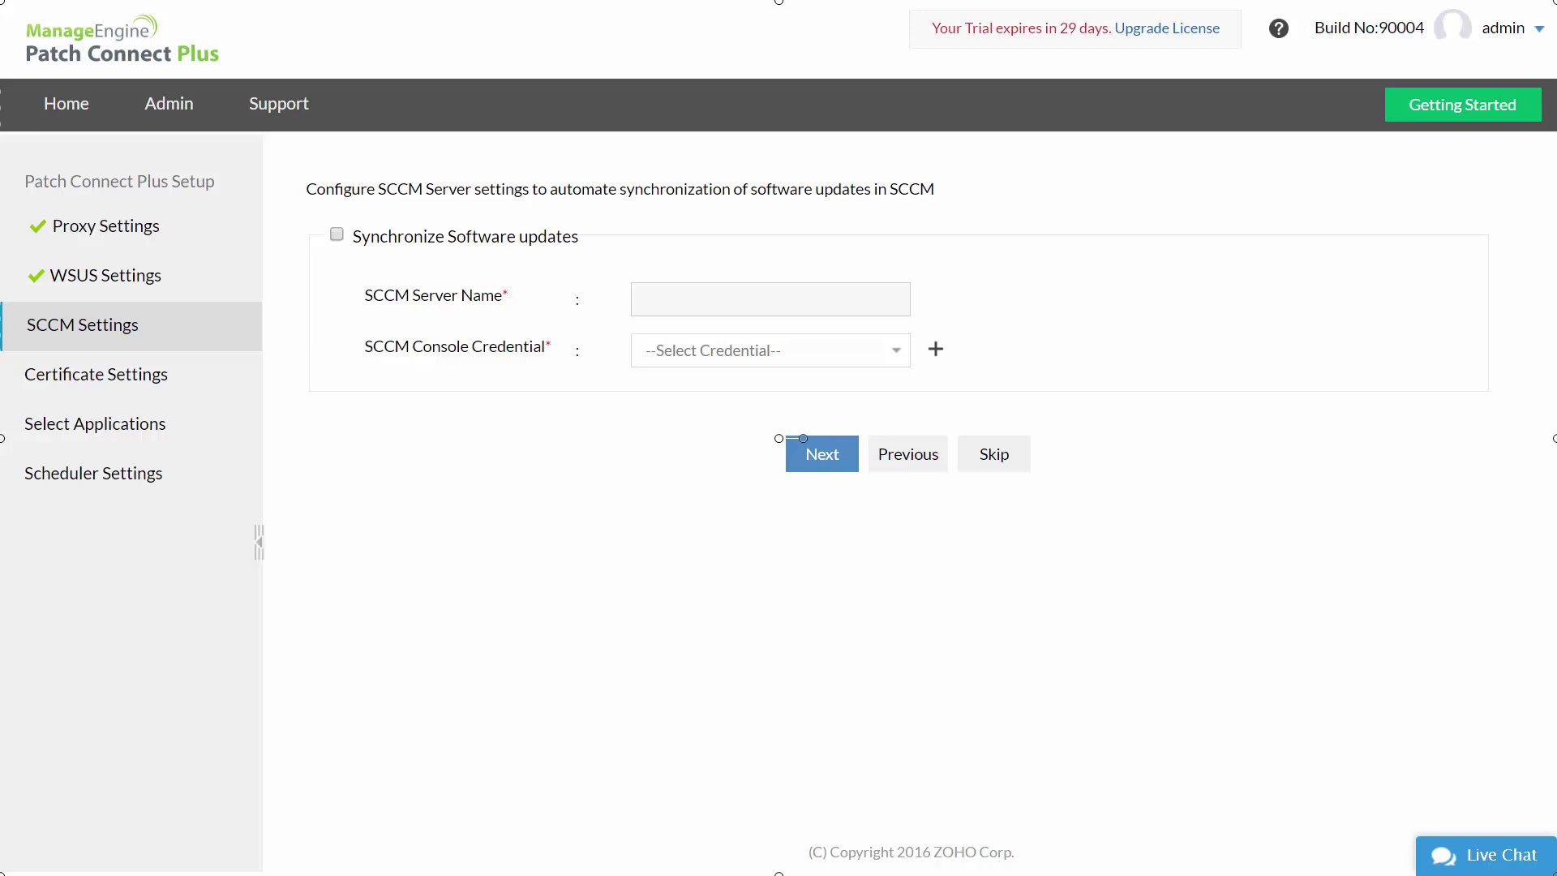
# Step: Enable SCCM software update synchronization with server dc-k12r2-3
pyautogui.click(337, 234)
pyautogui.click(672, 302)
pyautogui.write('dc-k12r2-3')
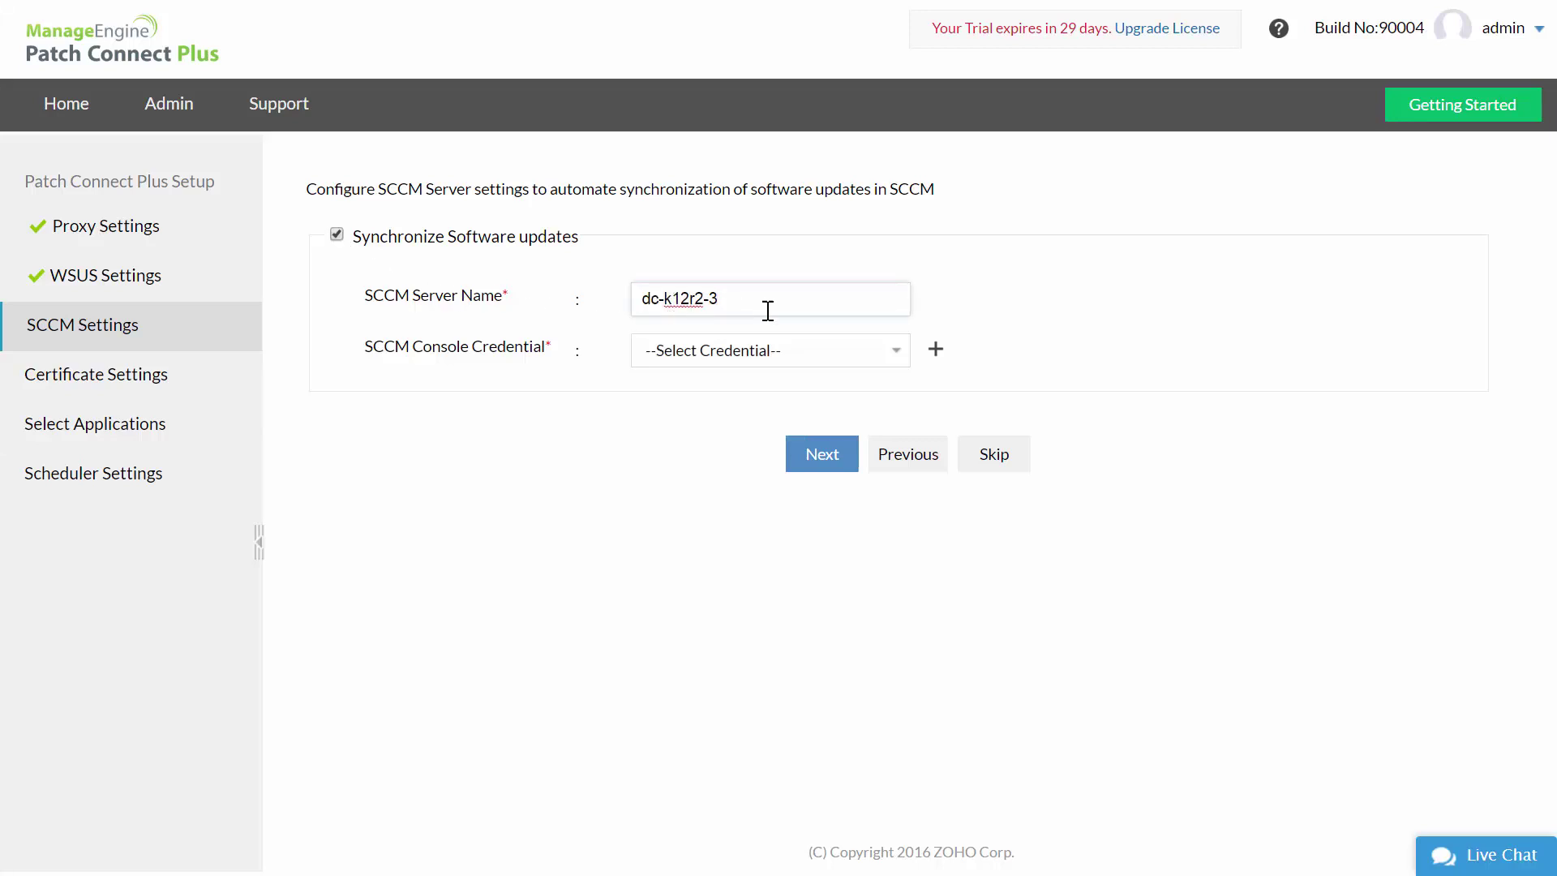
# Step: Add the 'sccm admin credentials' credential with the administrator user name and password, then verify SCCM settings
pyautogui.click(937, 352)
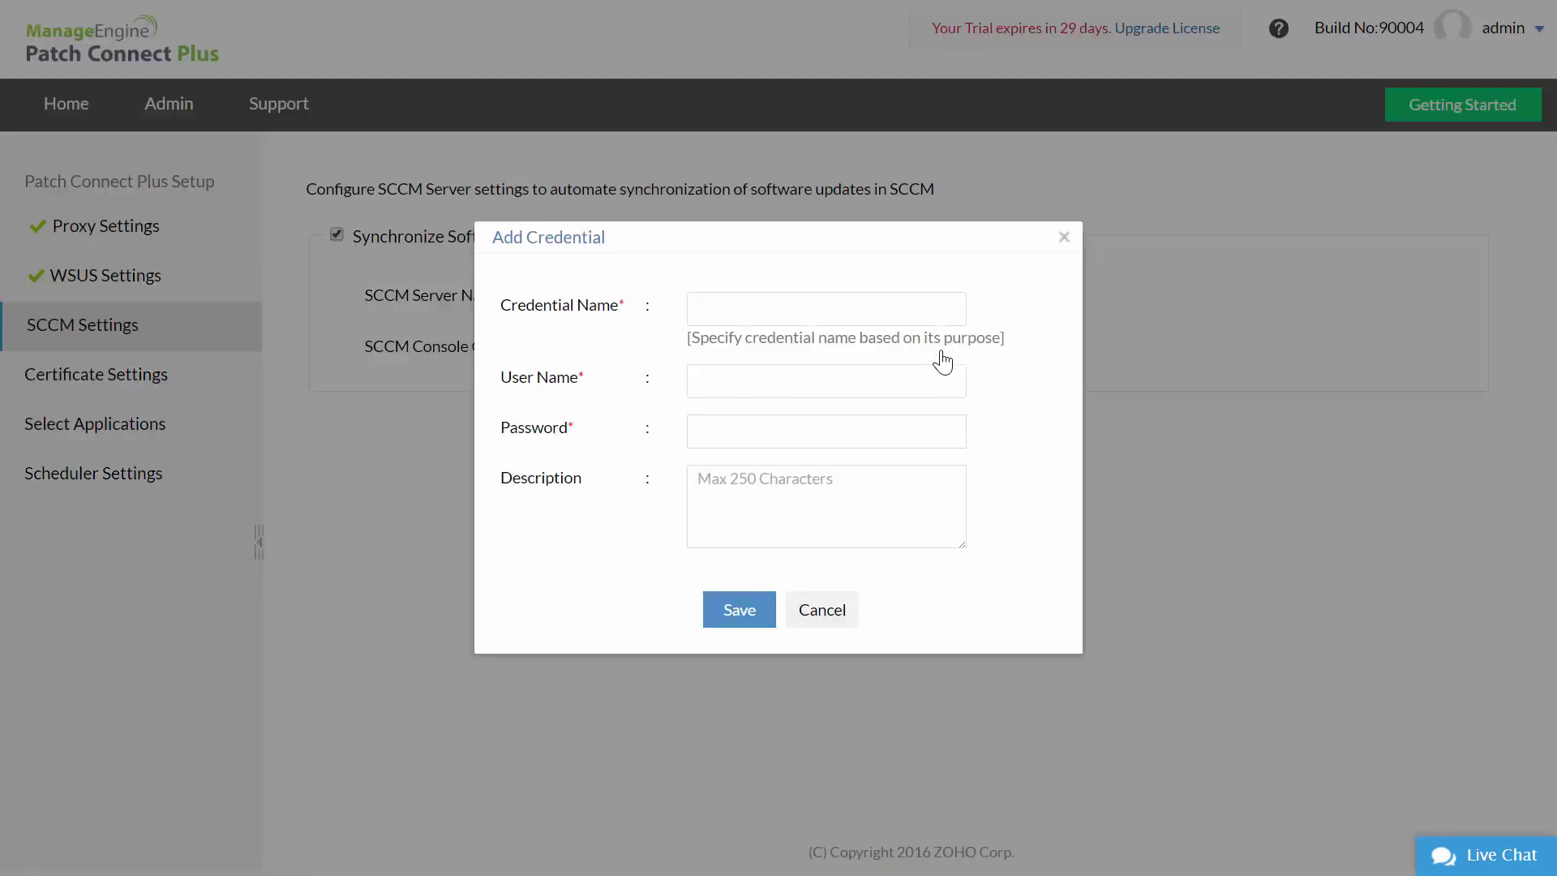
pyautogui.click(900, 316)
pyautogui.write('sccm admin credentials')
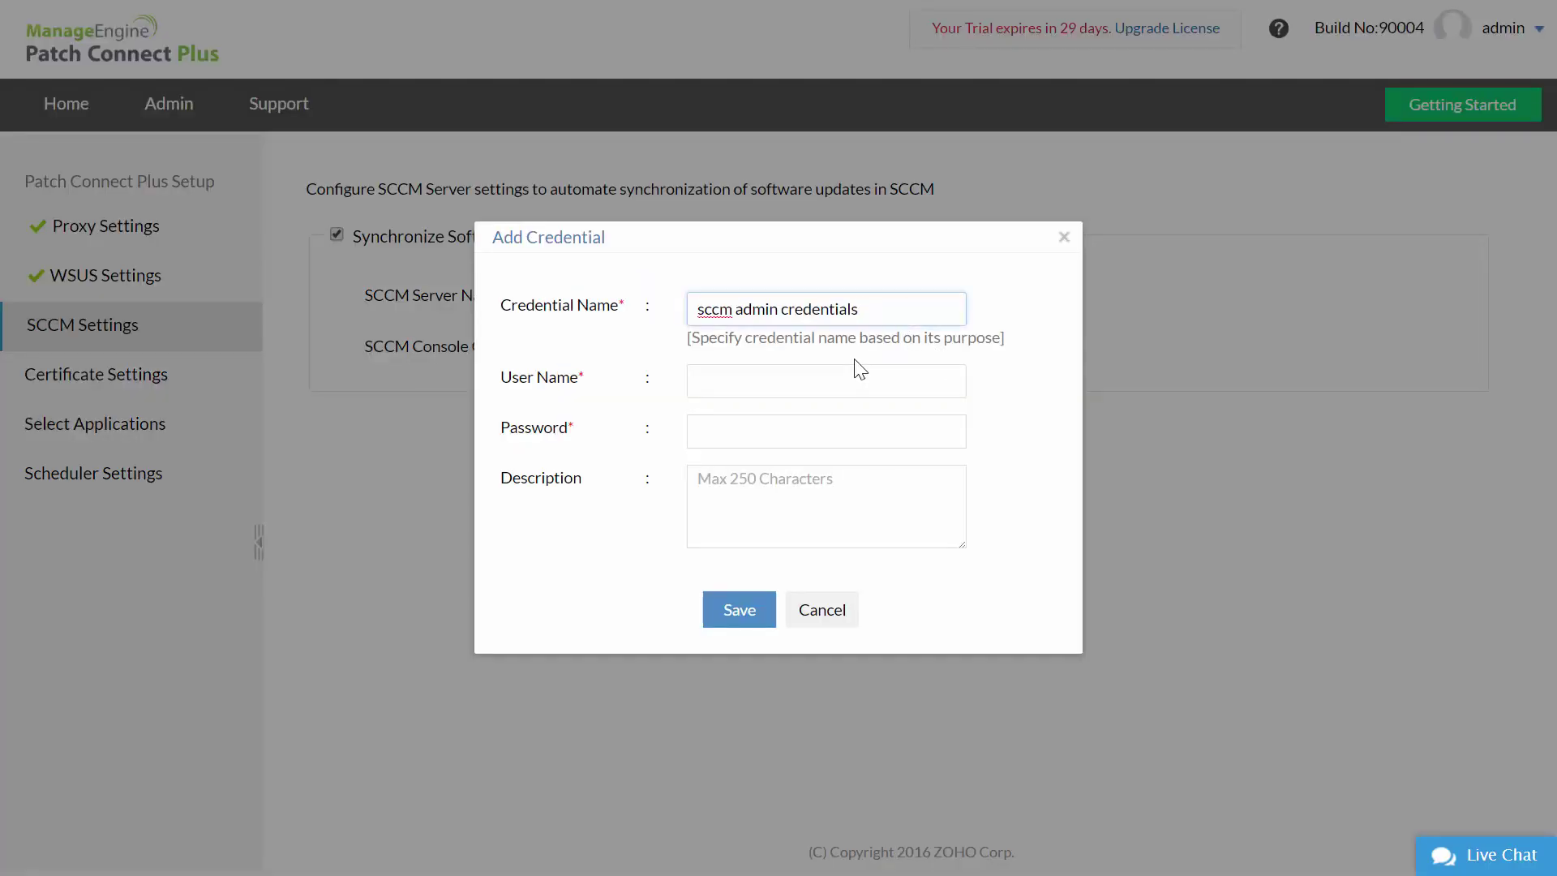
pyautogui.click(844, 371)
pyautogui.write('sccm2012\\administrator')
pyautogui.click(817, 425)
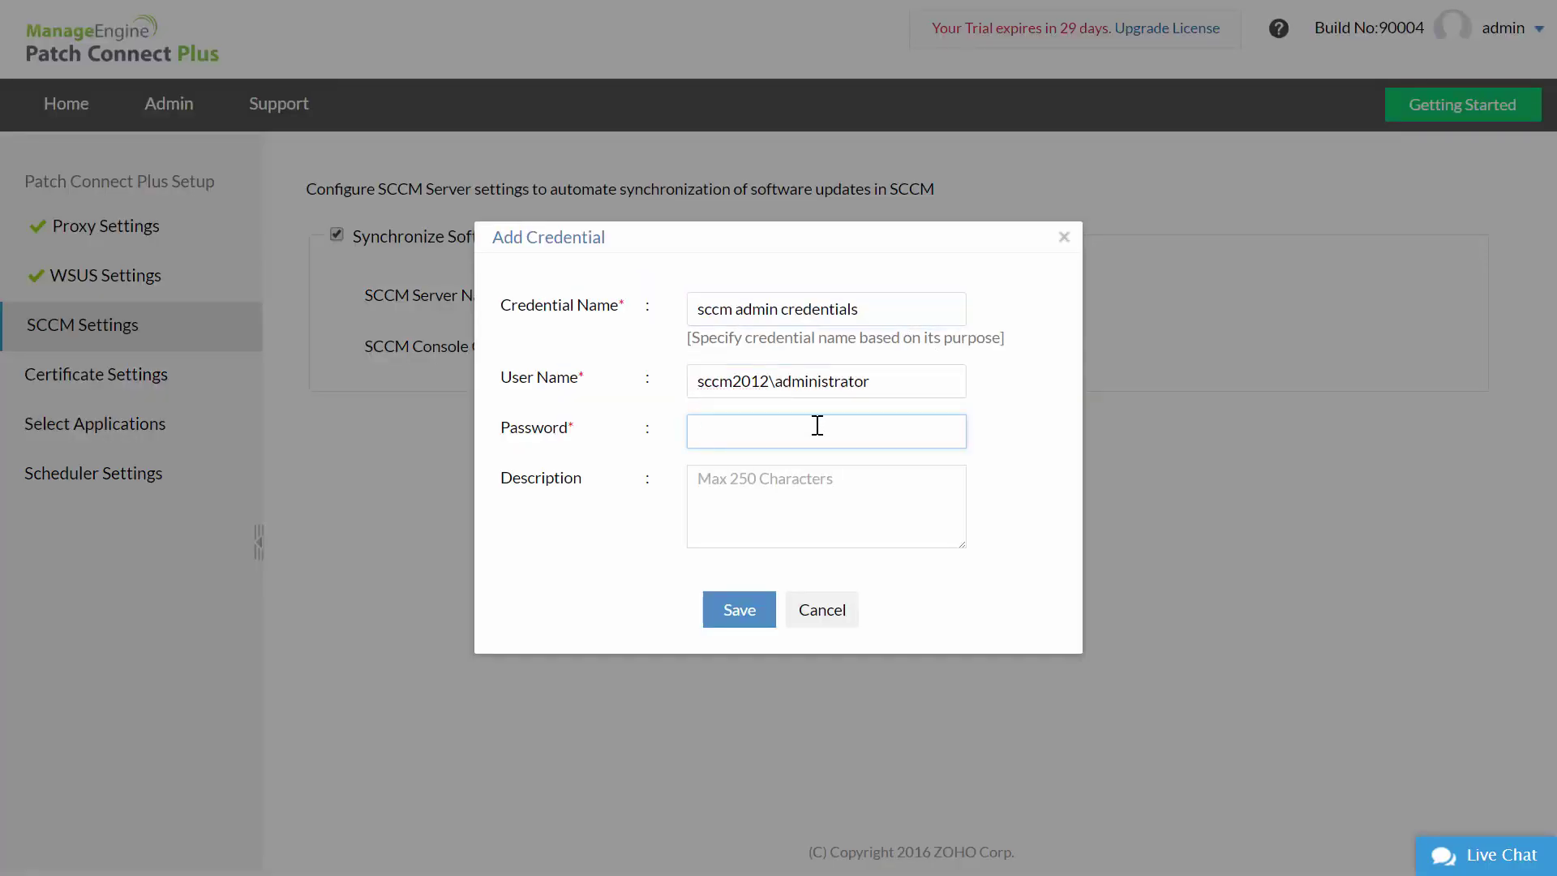
pyautogui.write('•••••••')
pyautogui.click(734, 616)
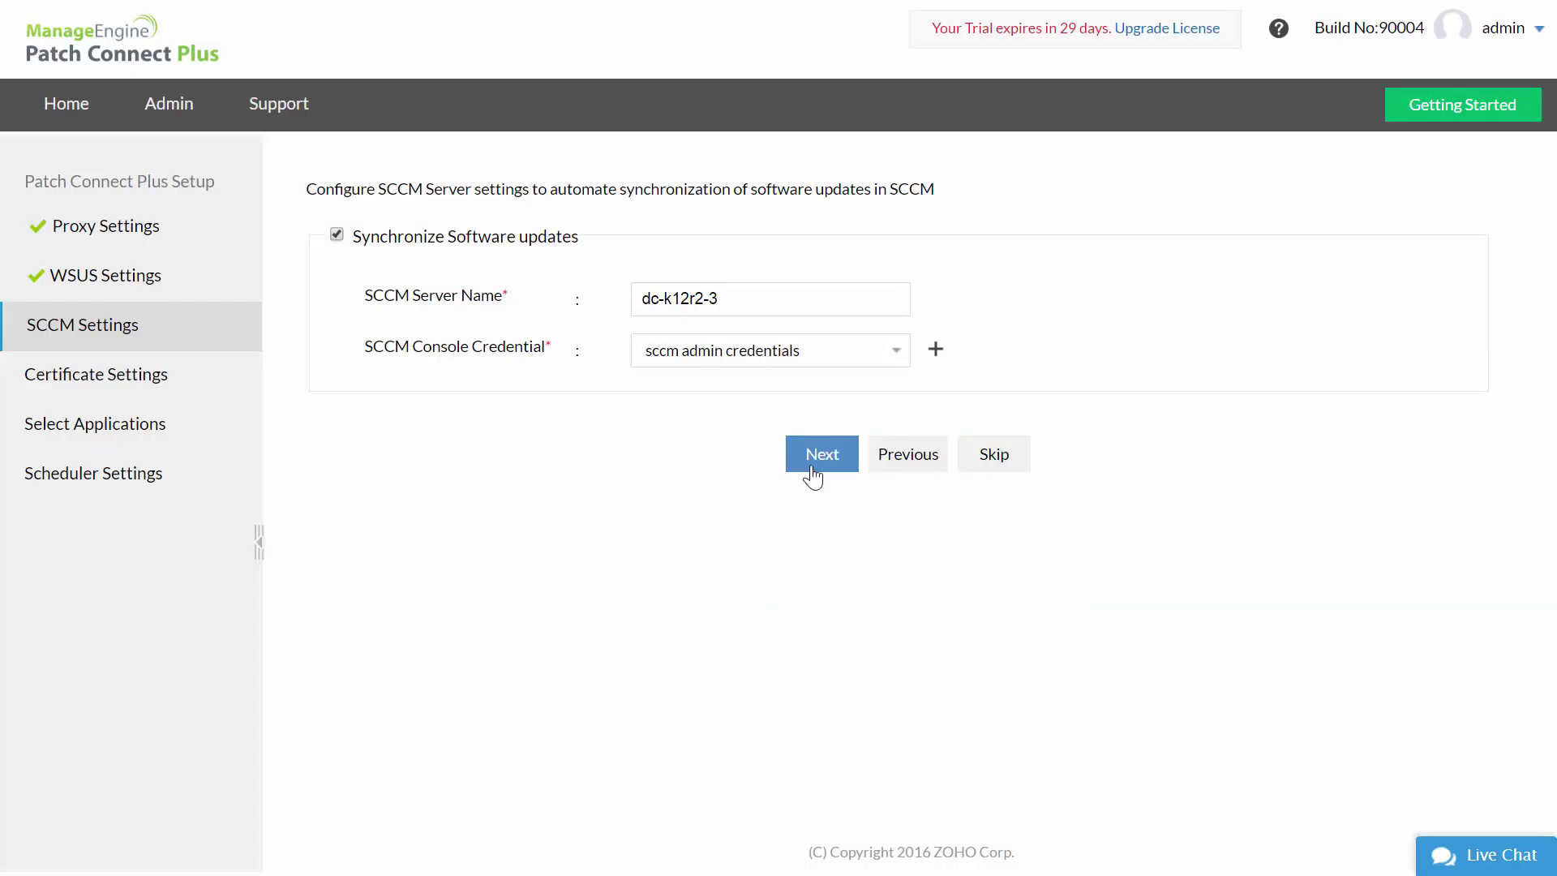
pyautogui.click(813, 468)
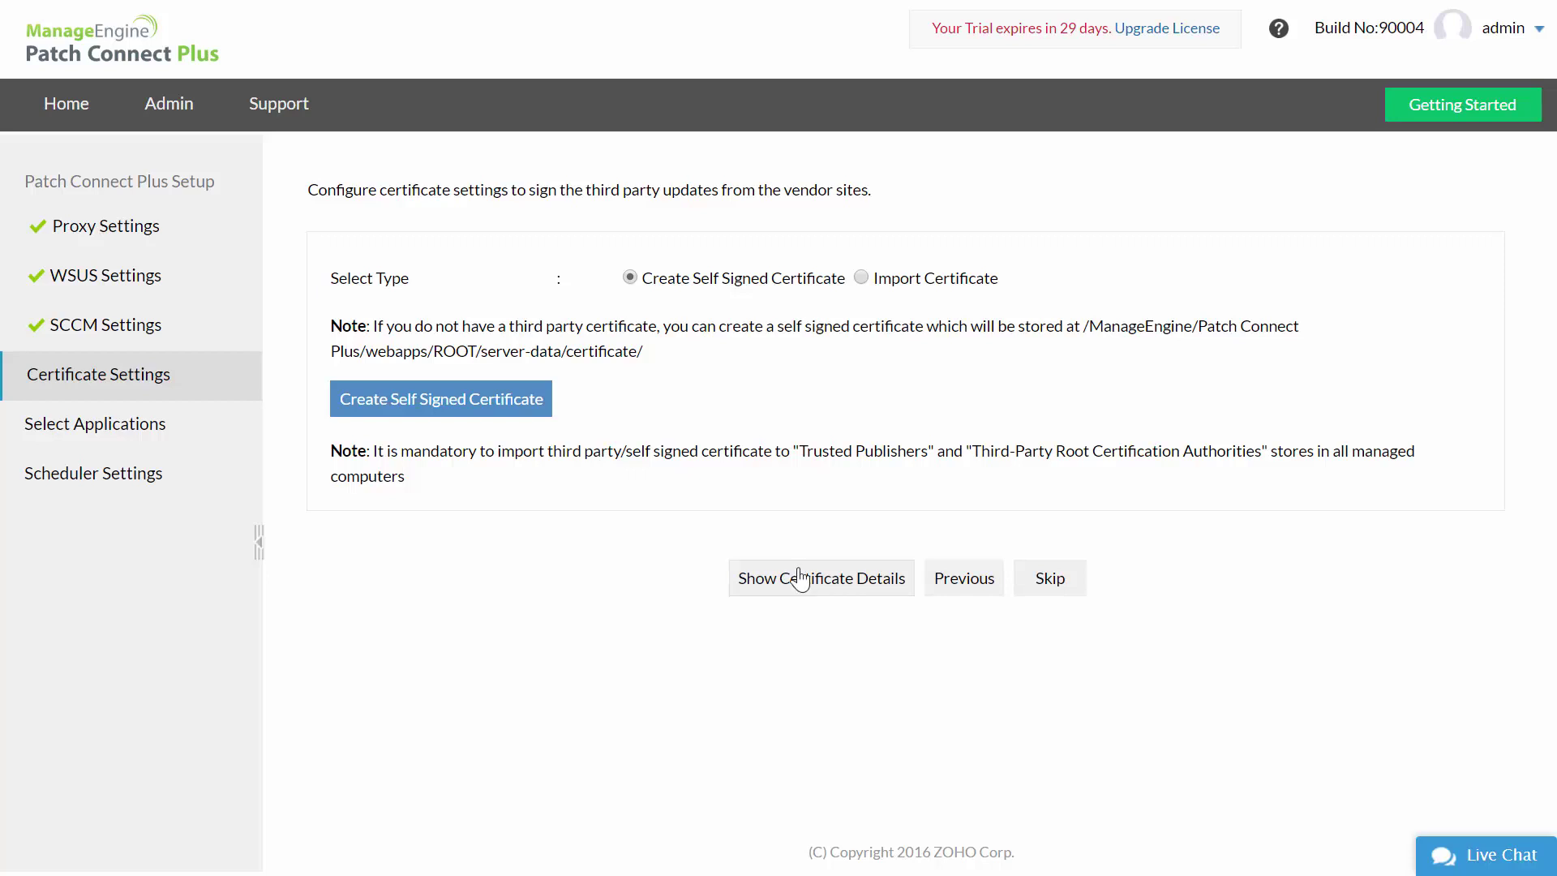
# Step: Create the self-signed WSUS certificate, valid 18 Oct 2016 to 17 Oct 2021, and continue
pyautogui.click(445, 403)
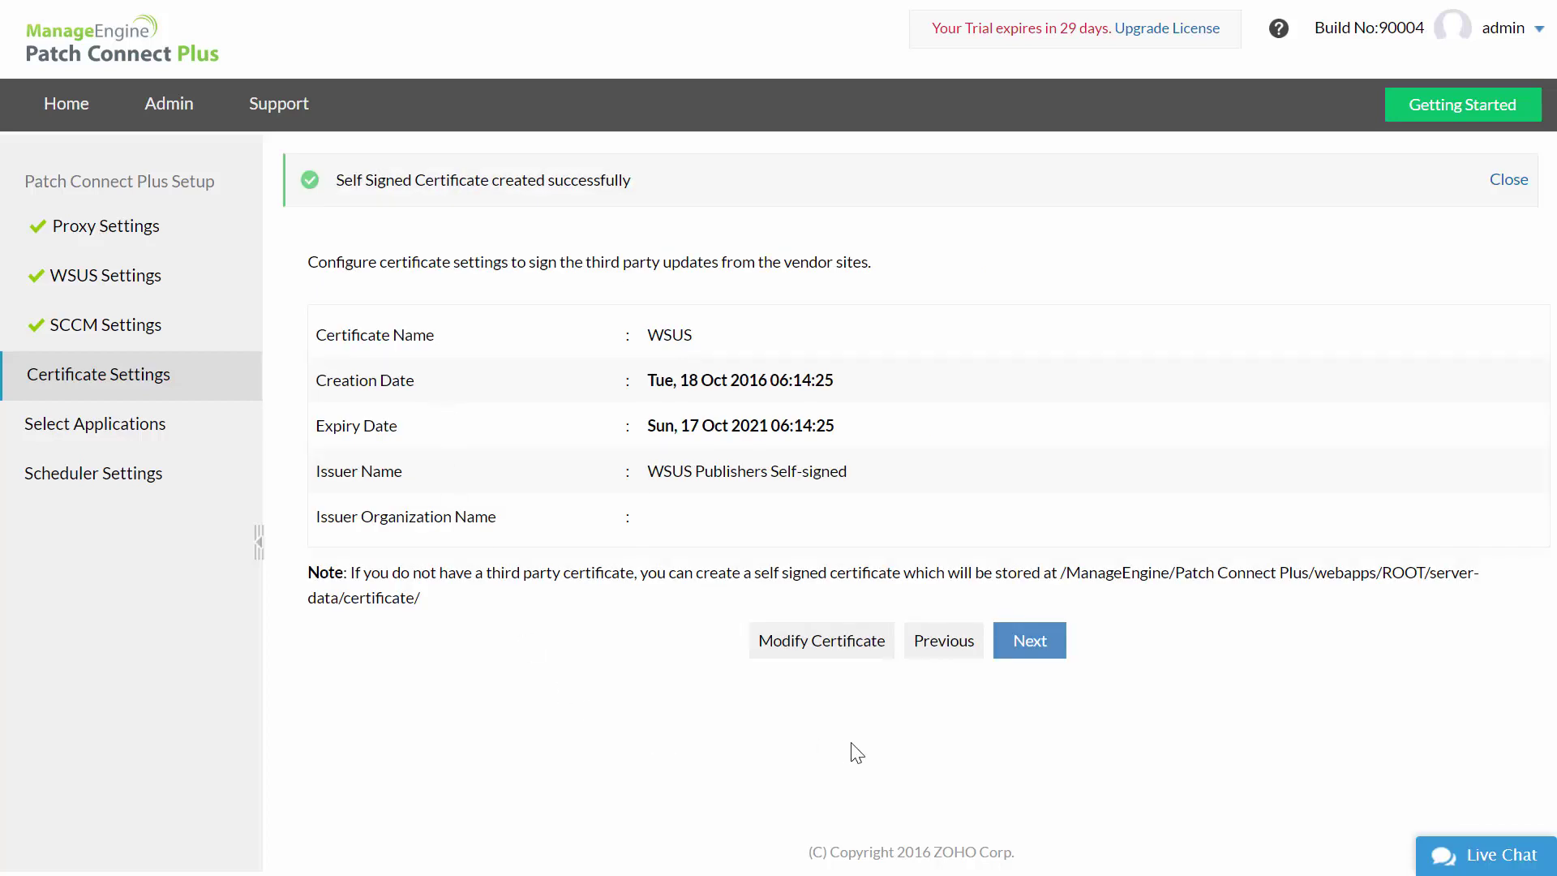
pyautogui.click(1032, 647)
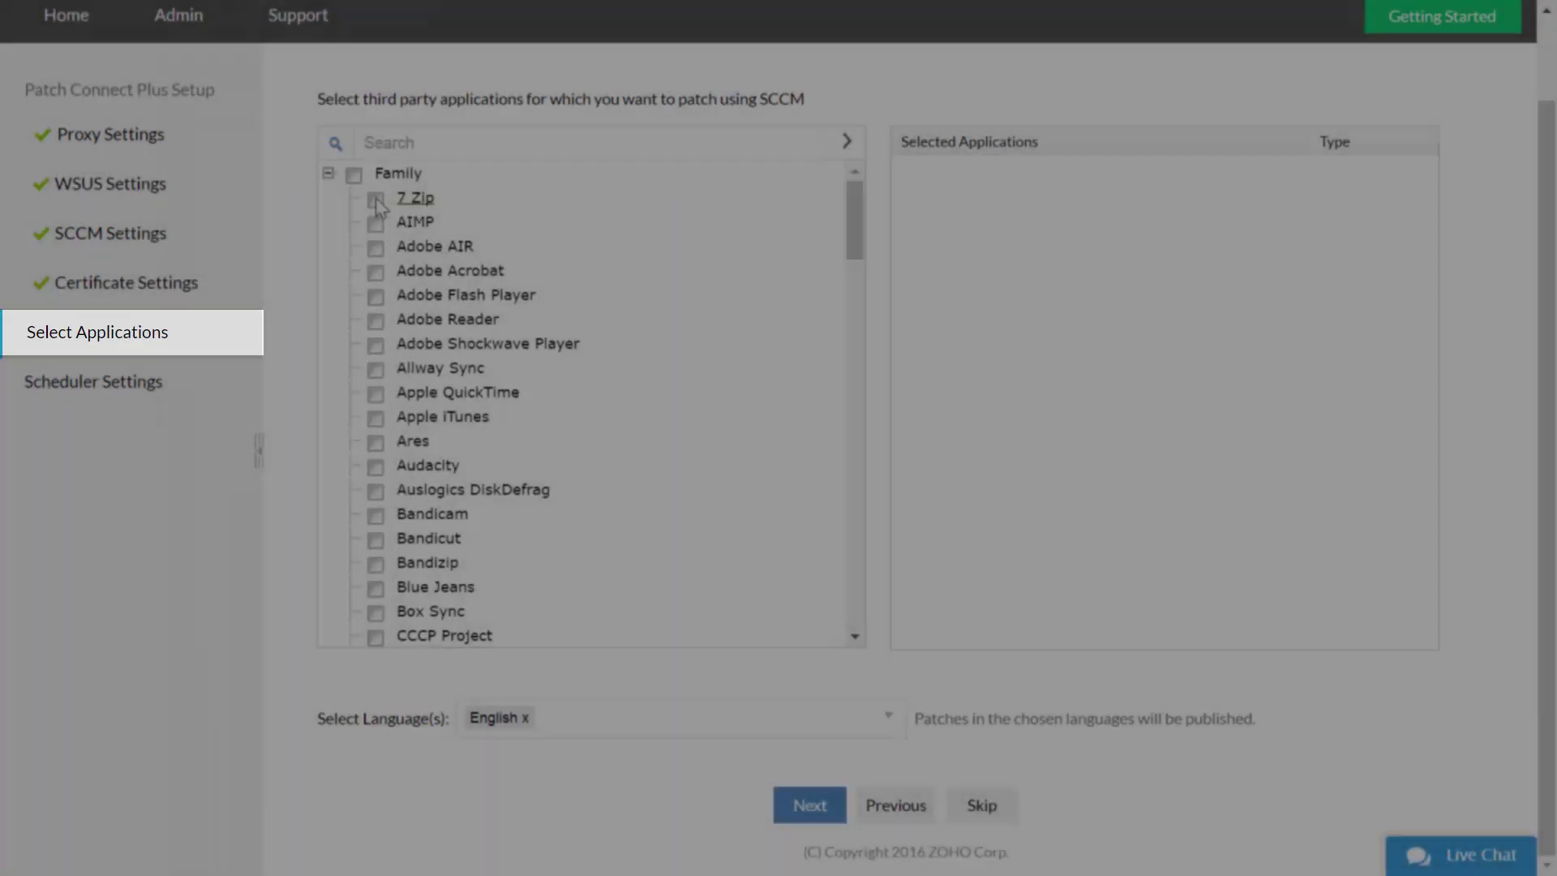
# Step: Select 7 Zip and Adobe Reader 8.0, add Spanish alongside English, and submit
pyautogui.click(375, 199)
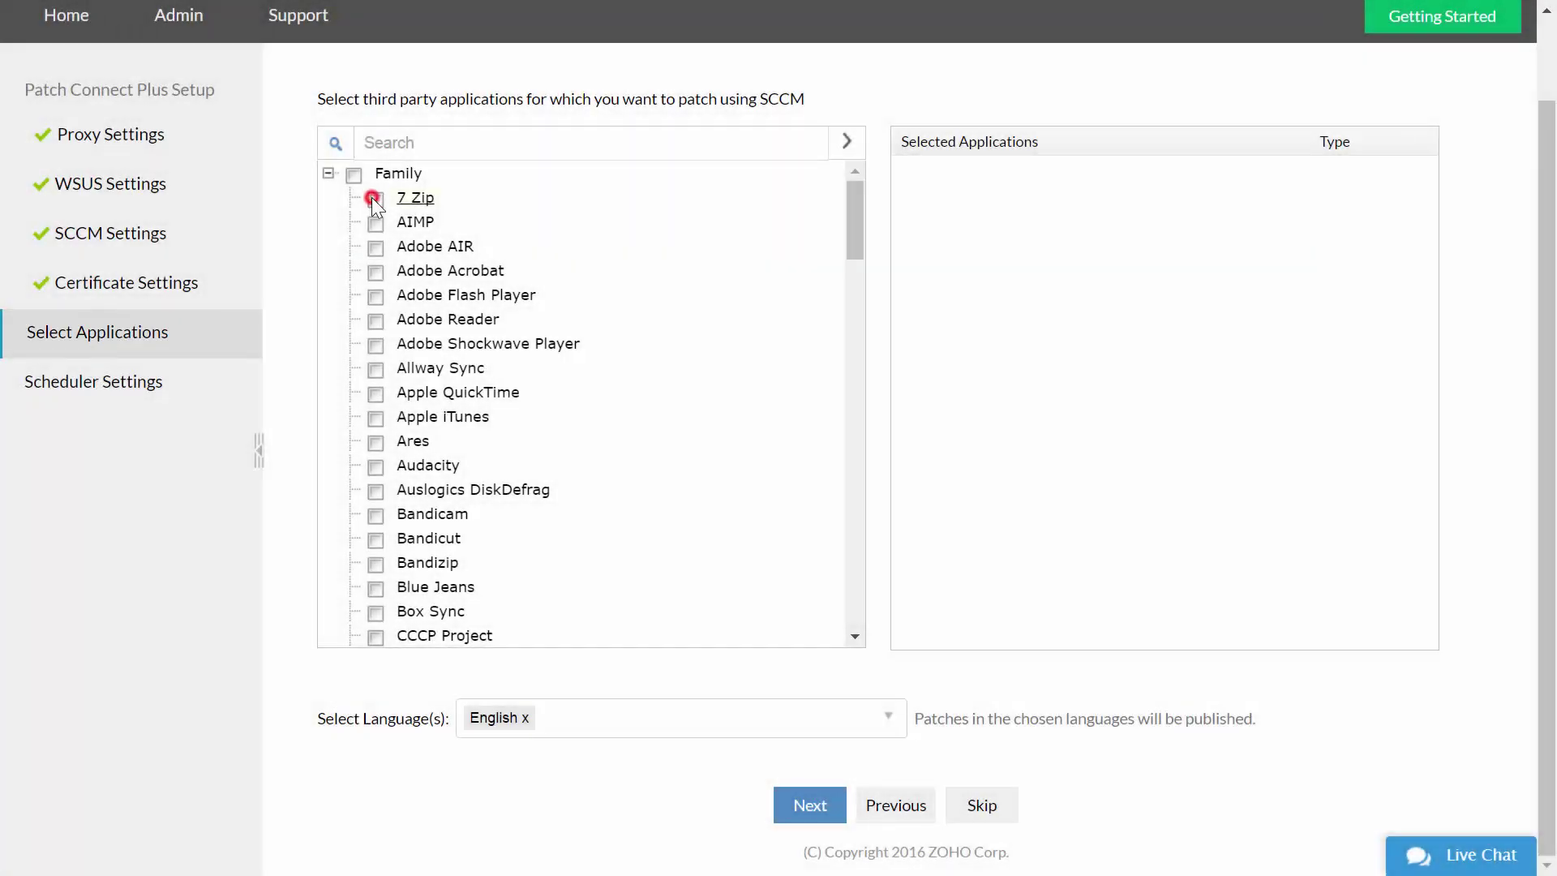
pyautogui.click(429, 320)
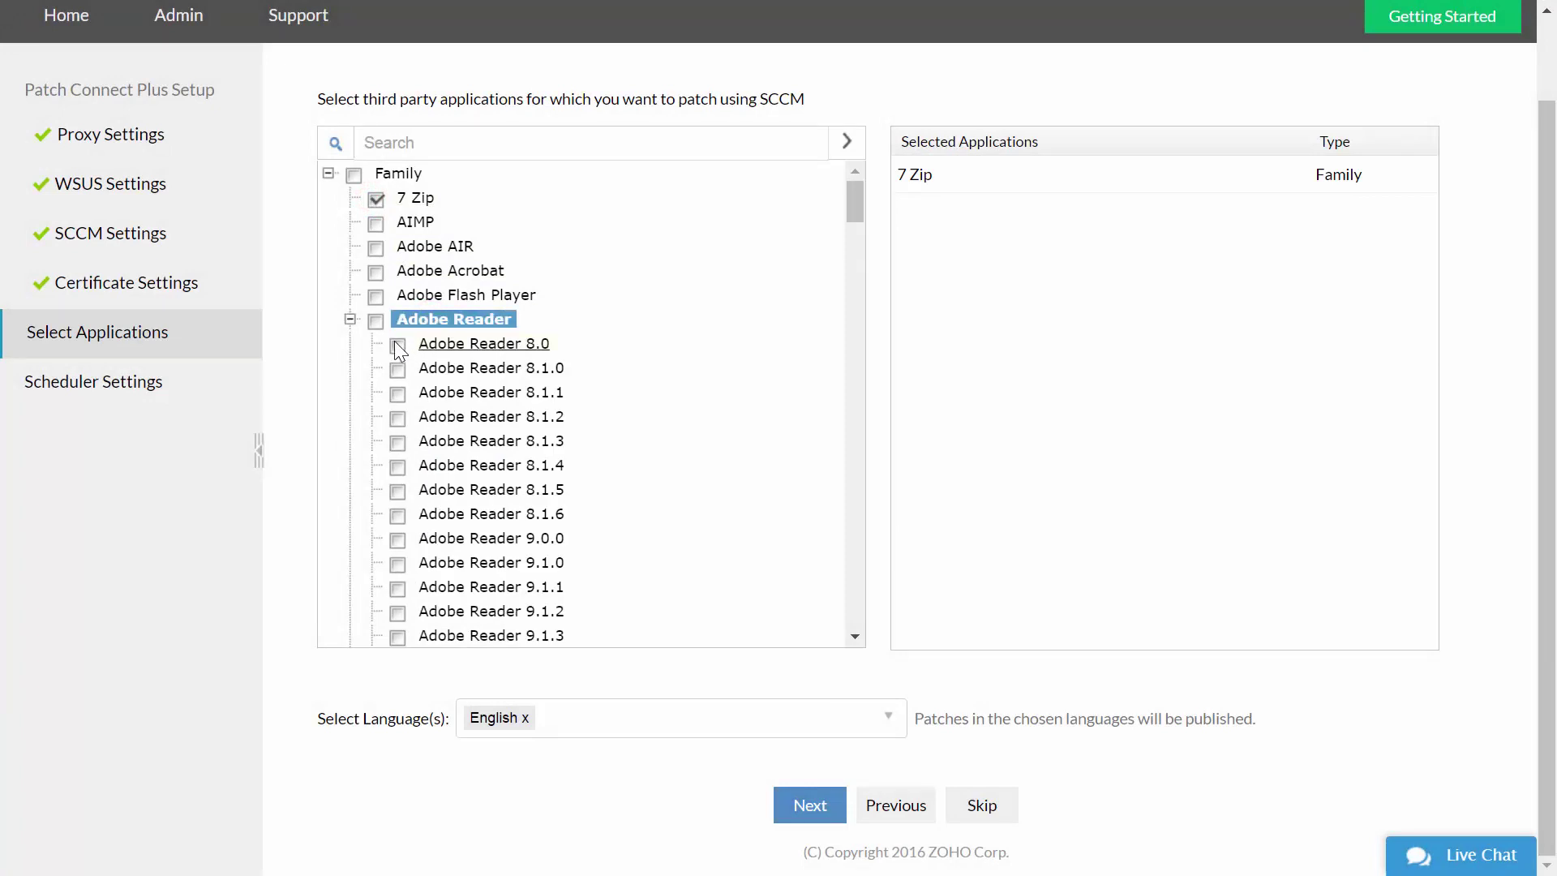
pyautogui.click(396, 344)
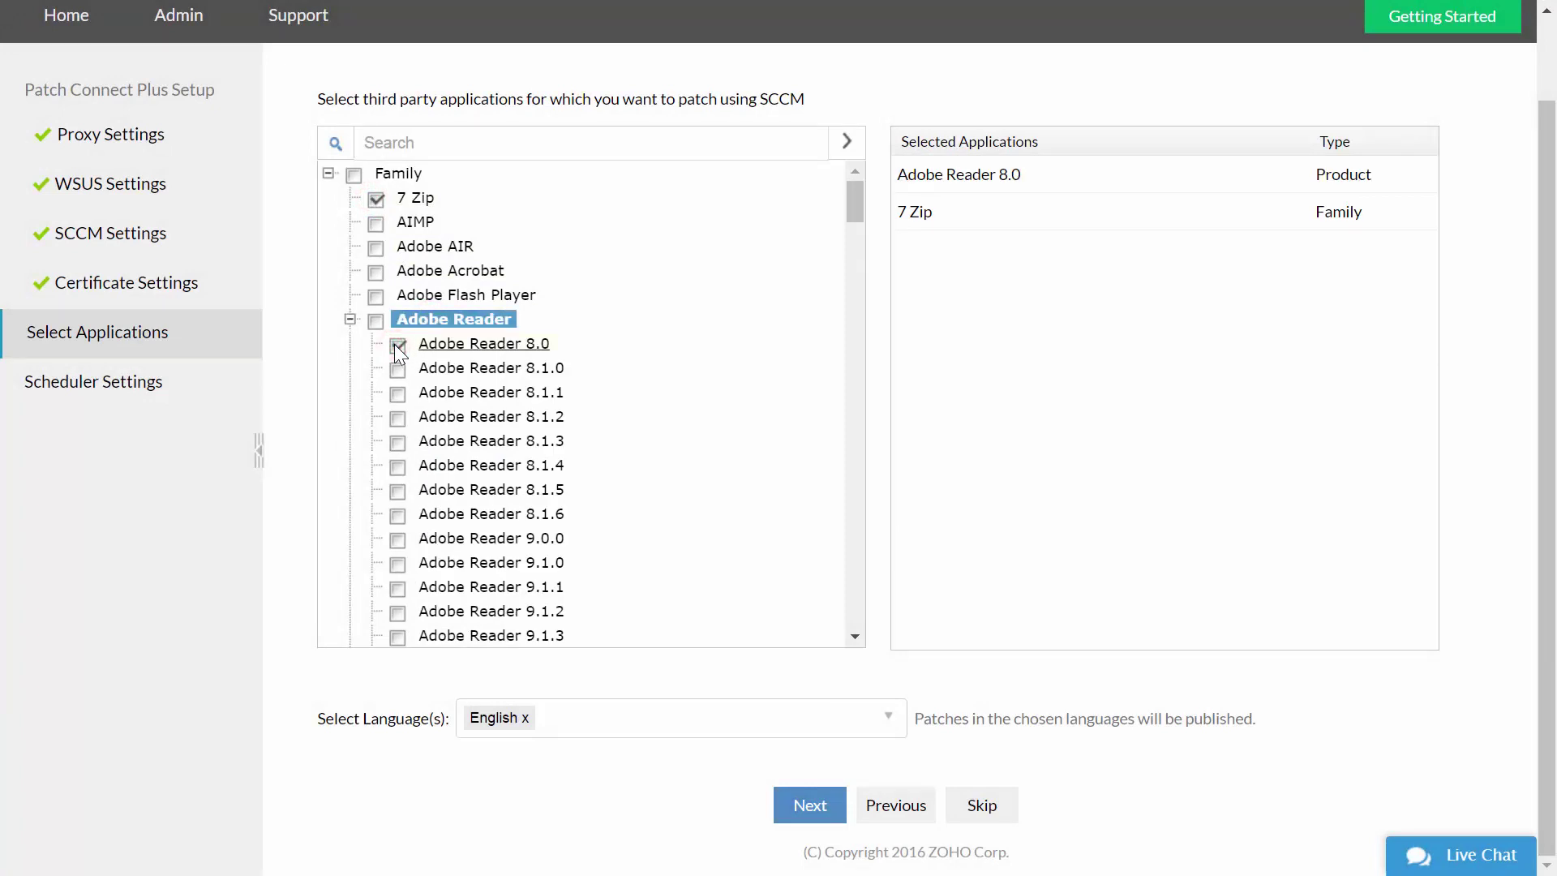
pyautogui.click(603, 717)
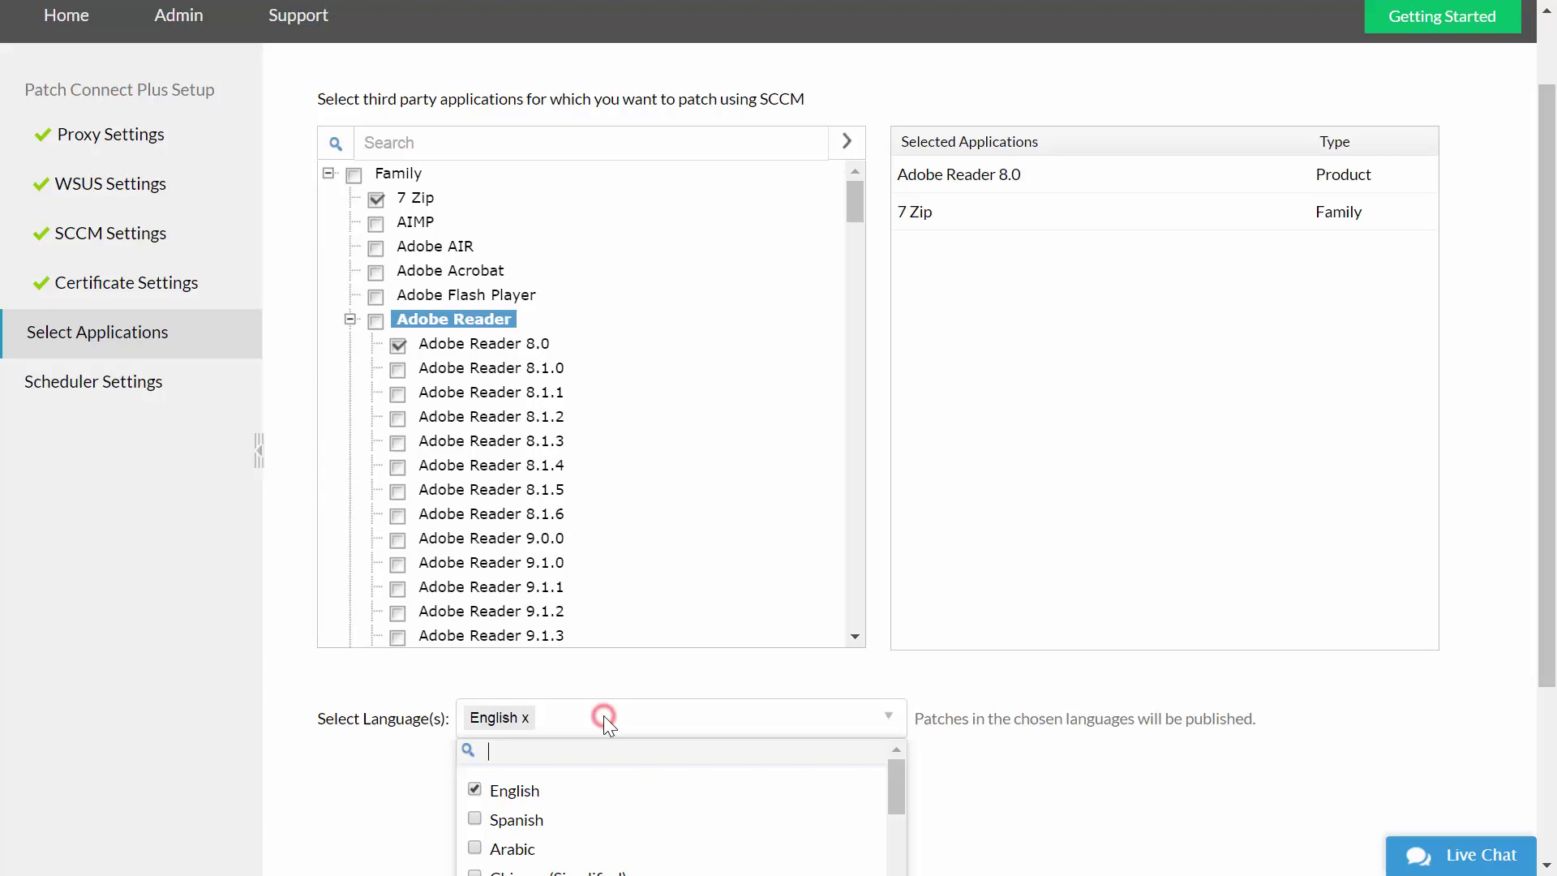
pyautogui.click(474, 818)
pyautogui.moveTo(1547, 463); pyautogui.dragTo(1540, 643)
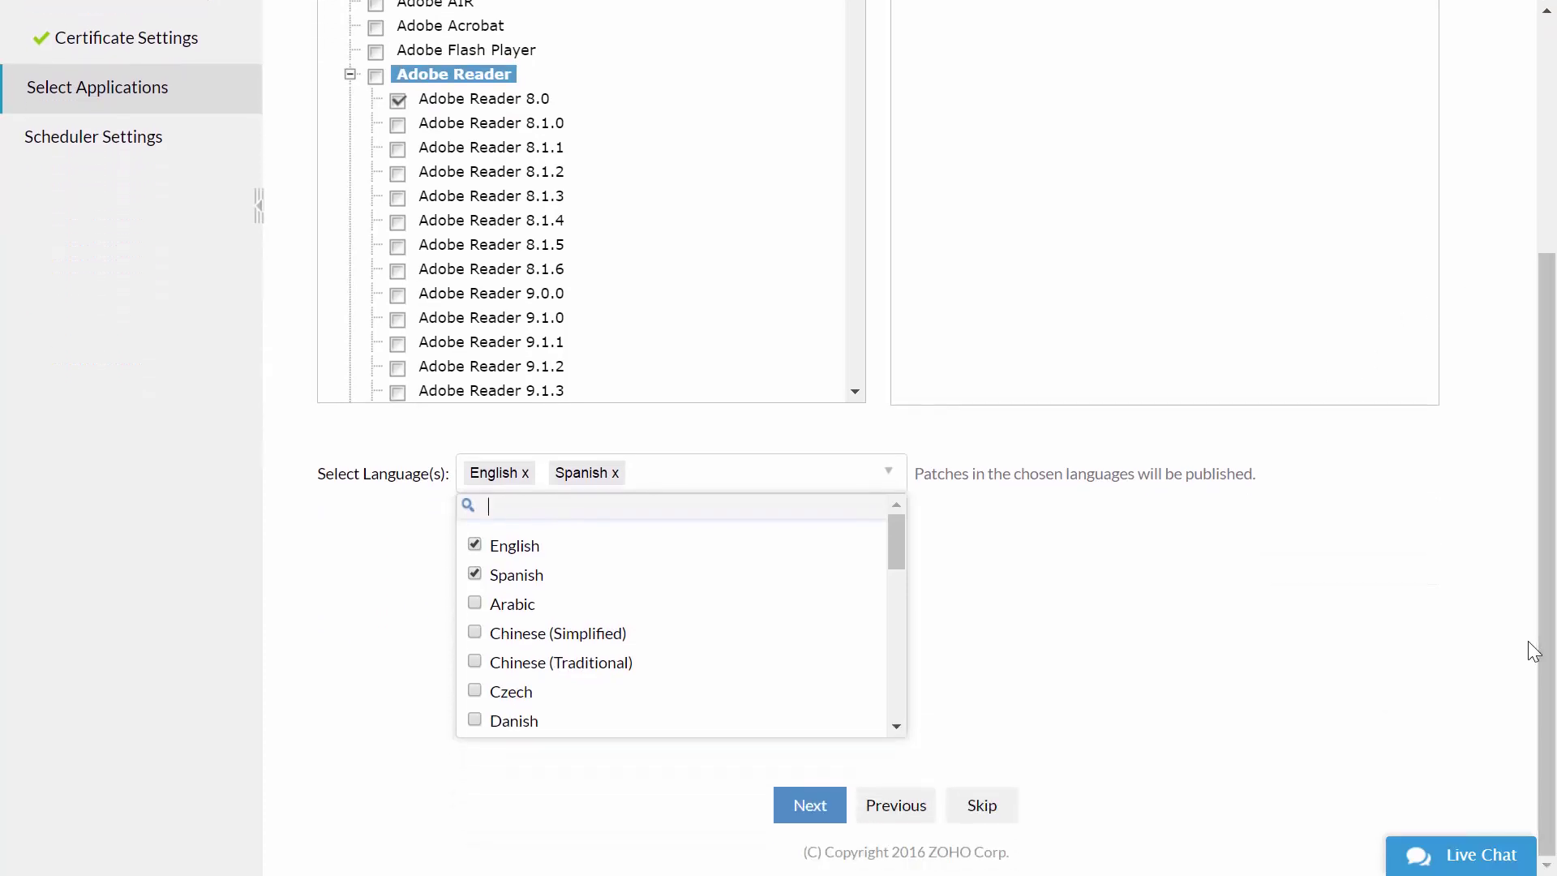
pyautogui.click(813, 806)
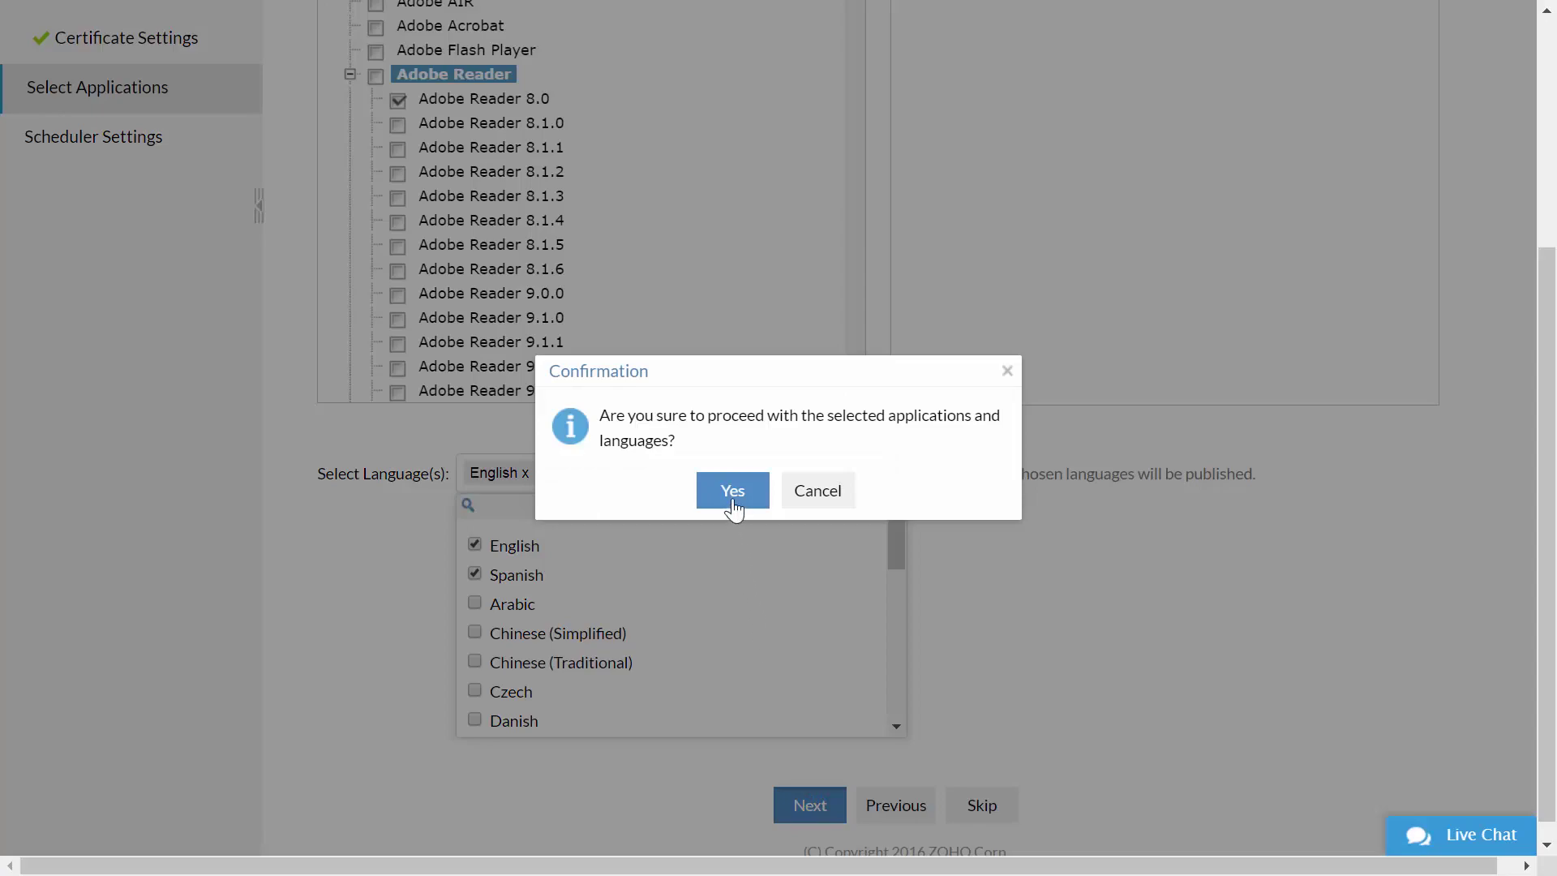
# Step: Confirm the selections, schedule daily publishing from 10/18/2016 at 18:48, and finish the wizard
pyautogui.click(732, 491)
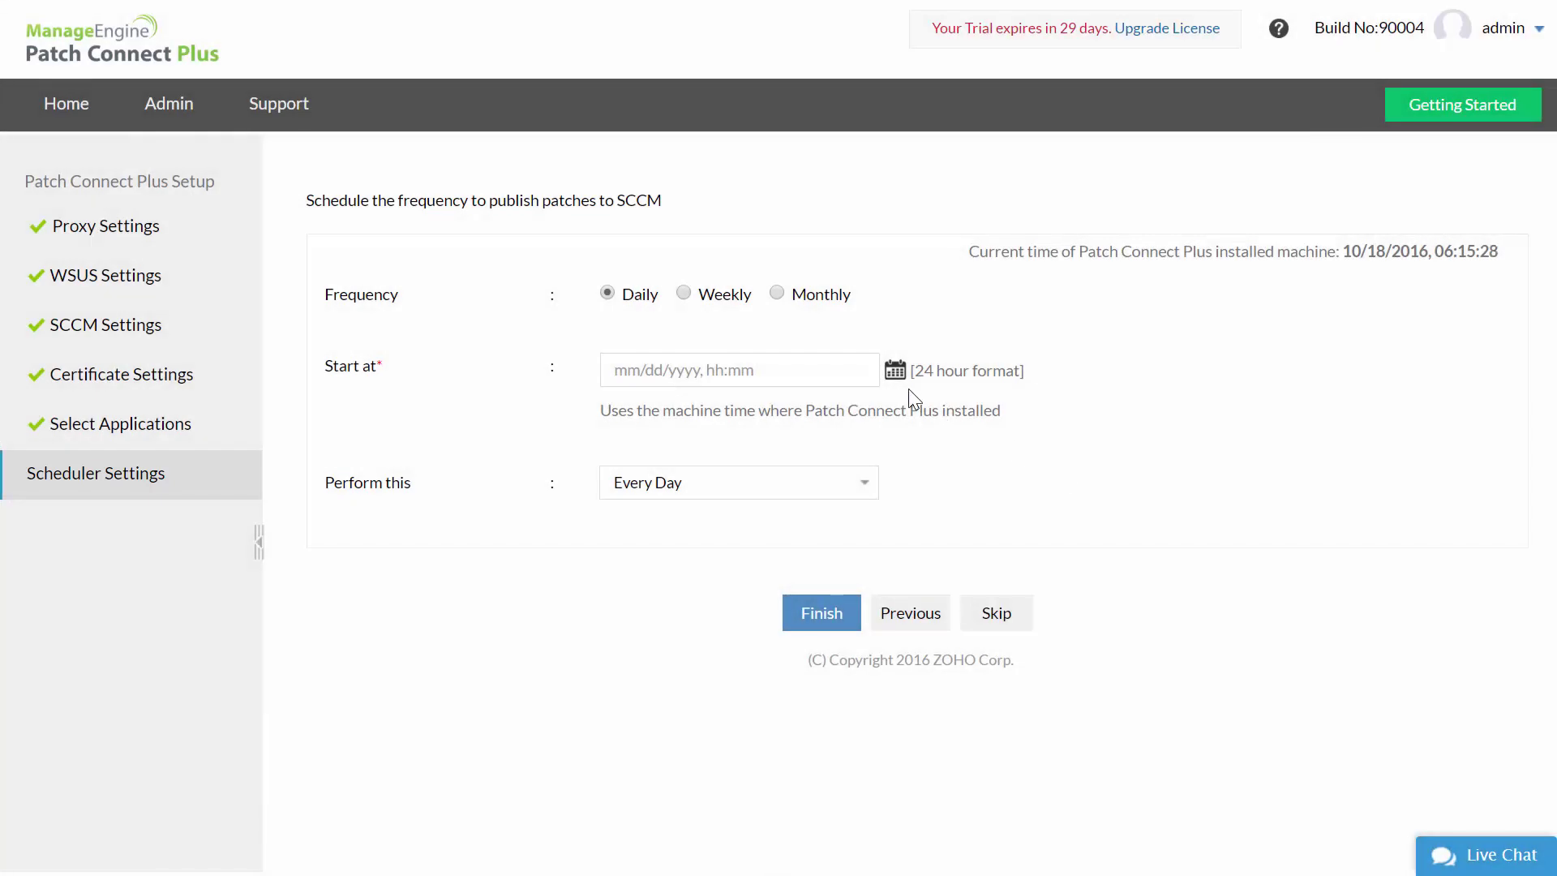
pyautogui.click(895, 372)
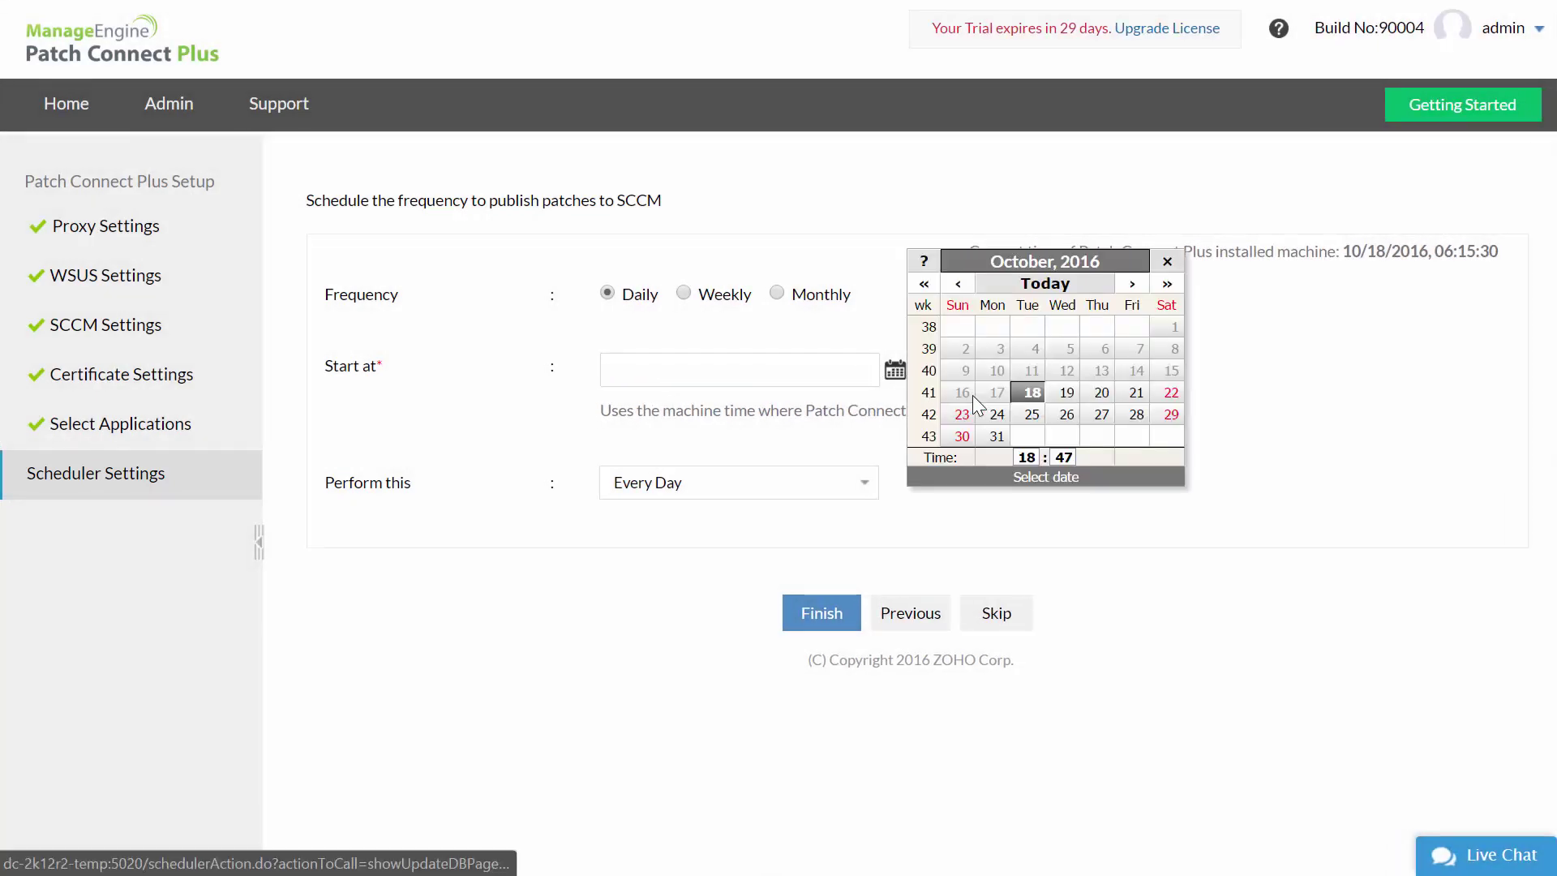
pyautogui.click(1062, 458)
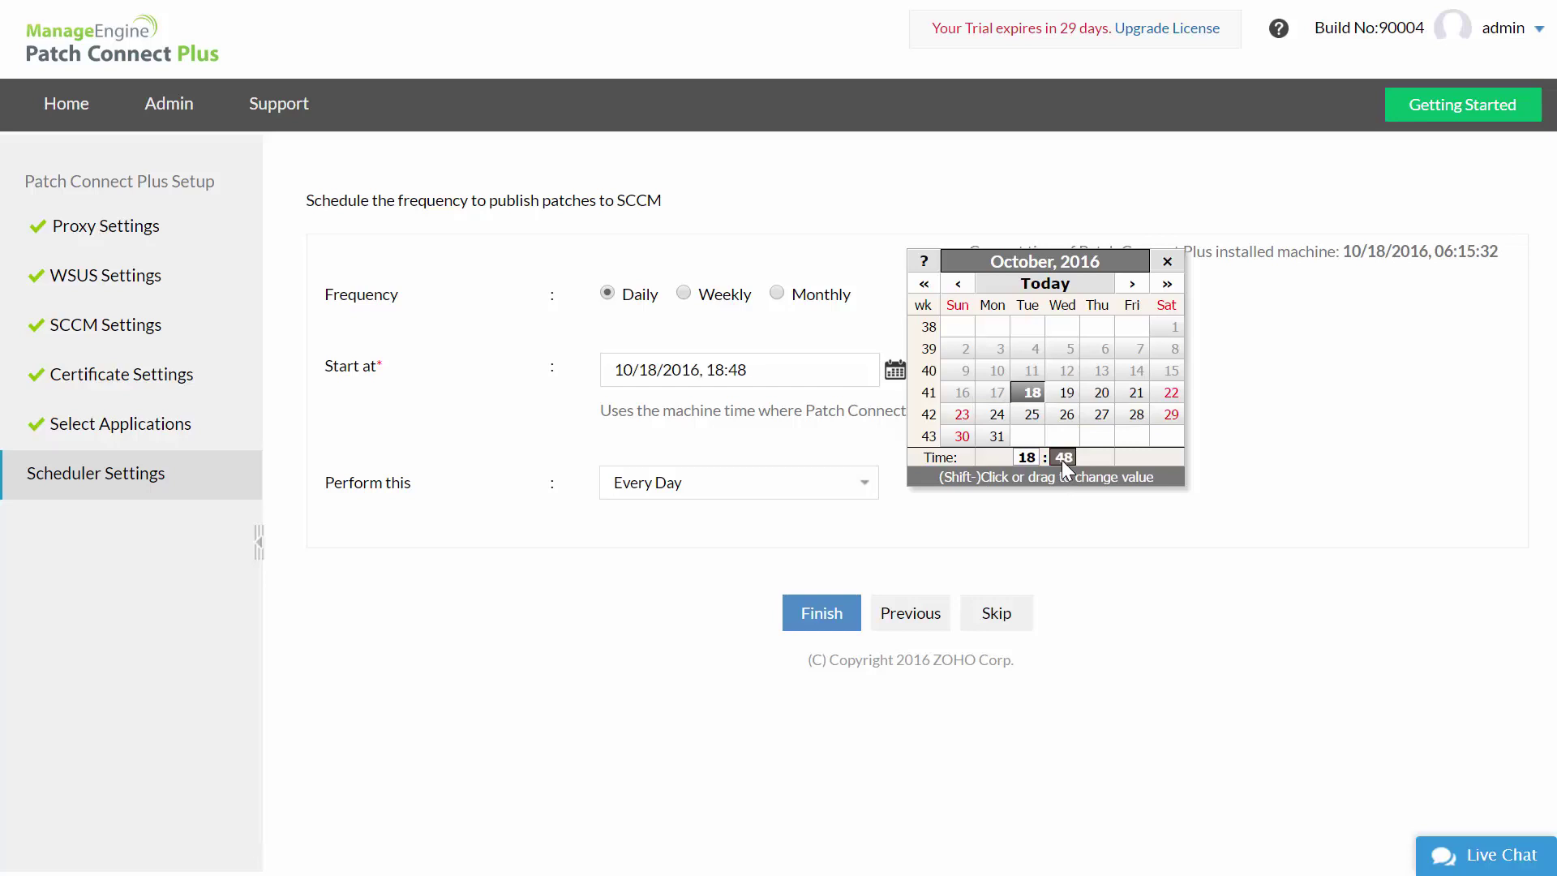
pyautogui.click(820, 617)
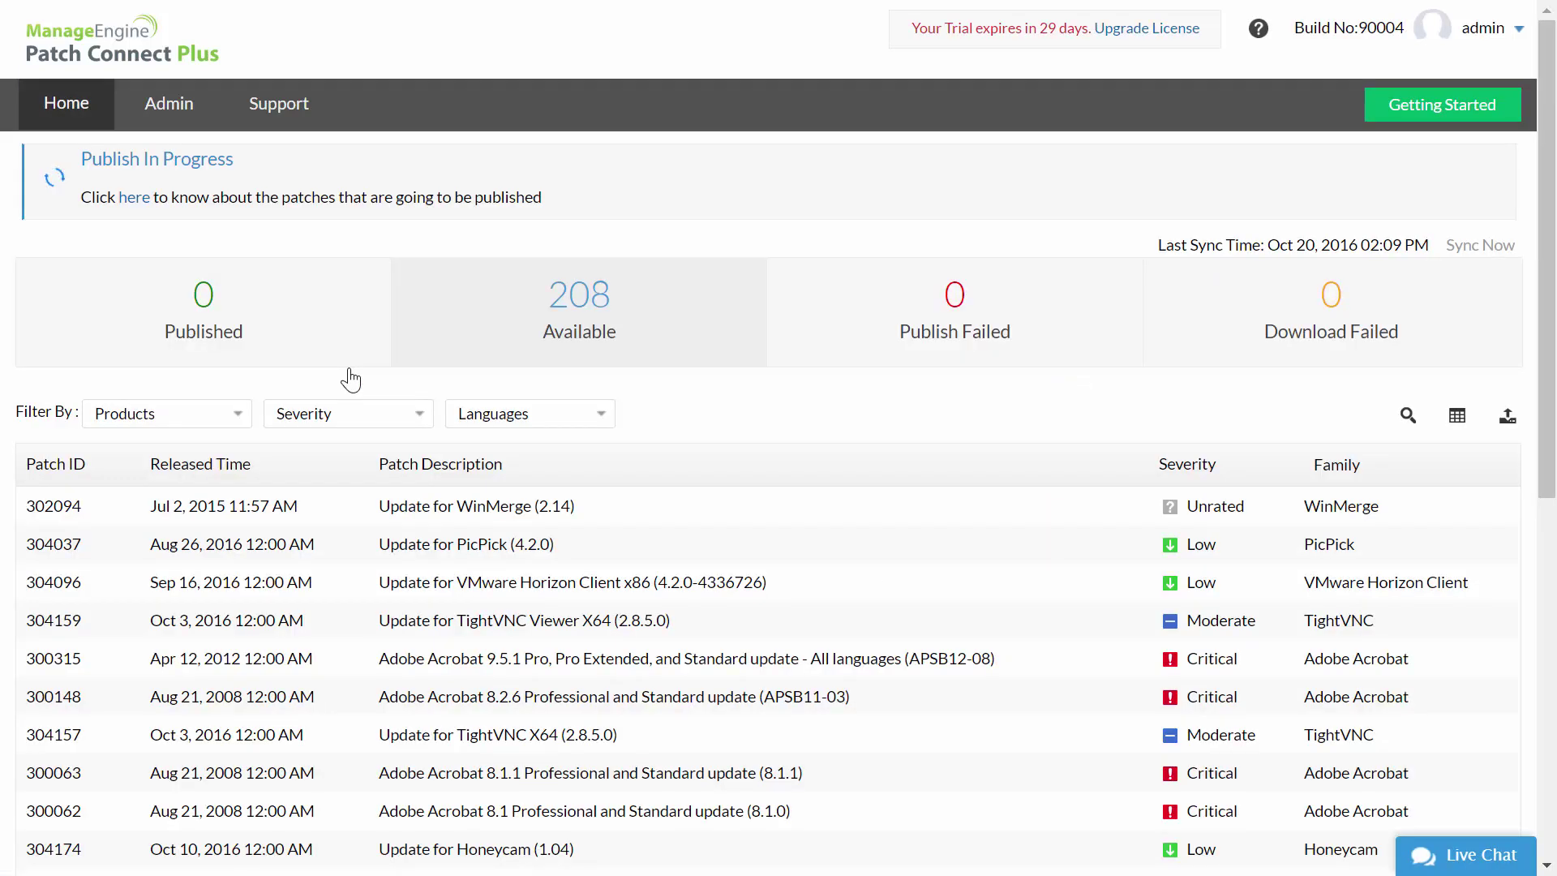